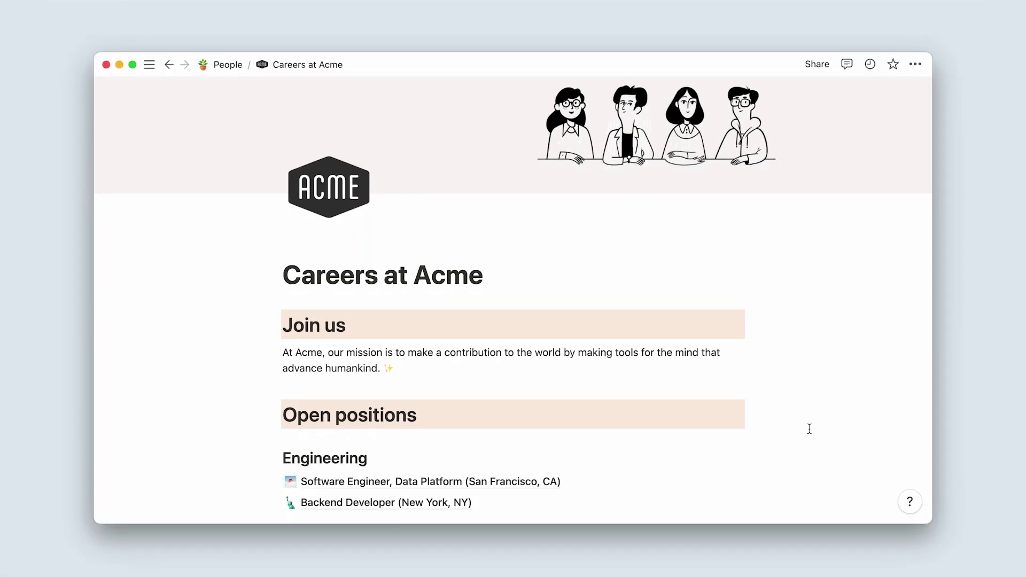
Open the Software Engineer, Data Platform job page, then go back to Careers at Acme.
left_click(624, 488)
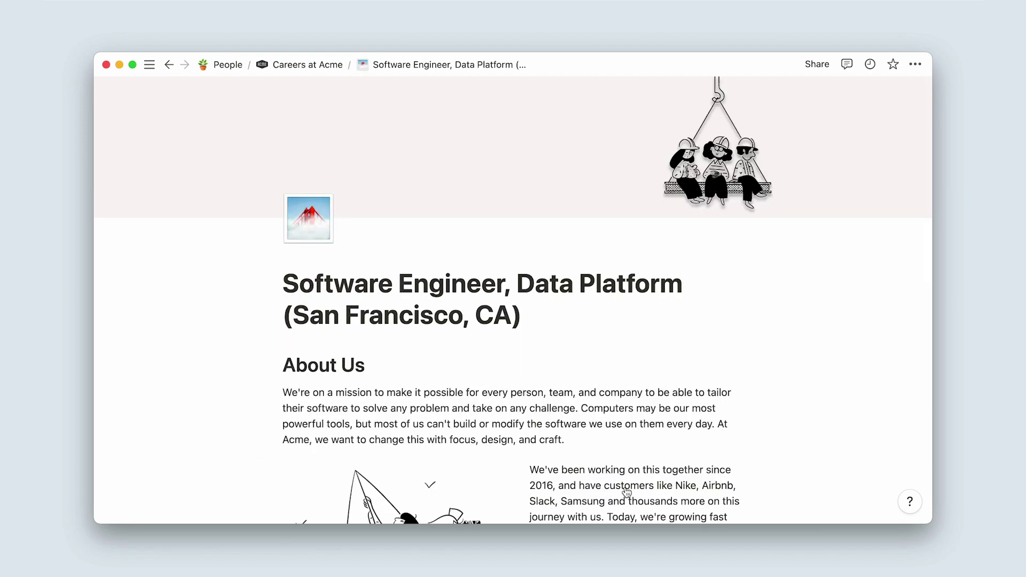
scroll(625, 487, "down", 3)
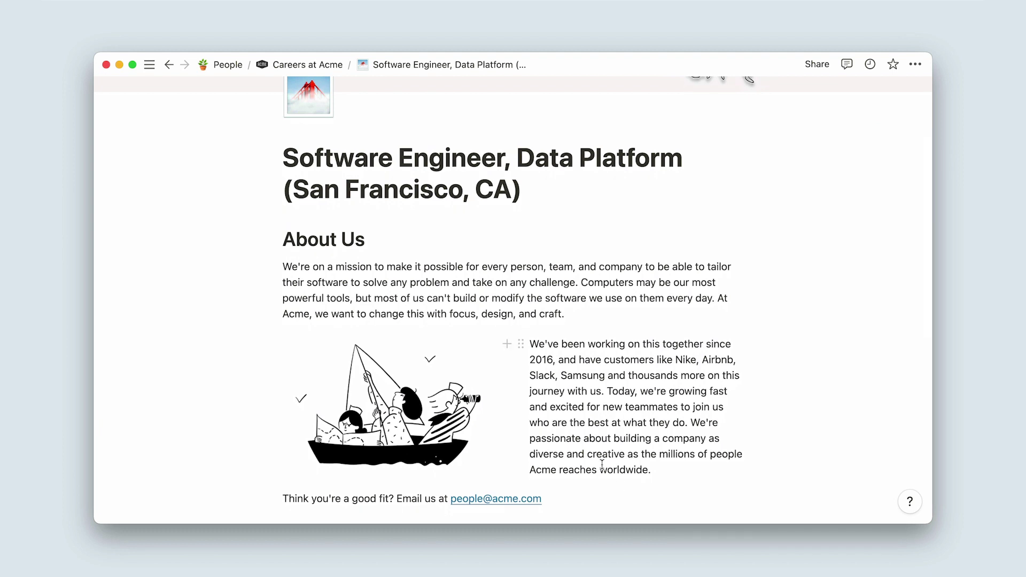
left_click(315, 66)
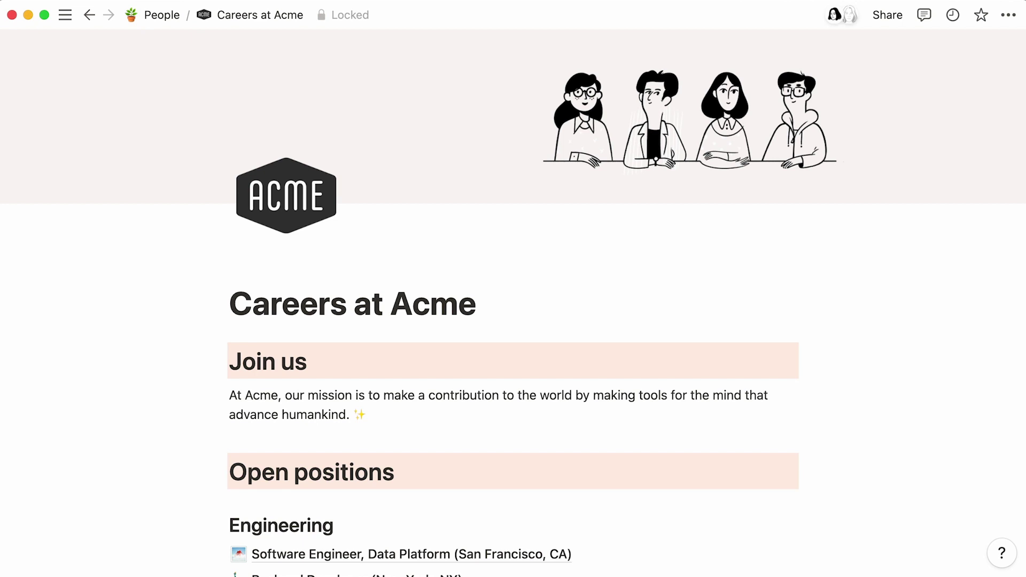
Review the published Careers at Acme site in Safari.
key("super+Tab")
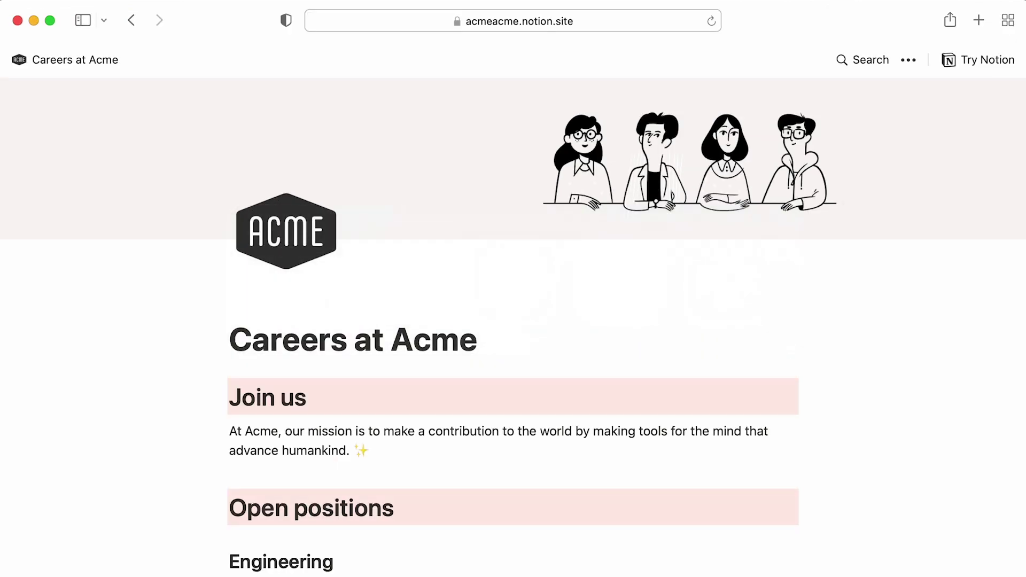
scroll(513, 320, "down", 7)
scroll(513, 320, "down", 1)
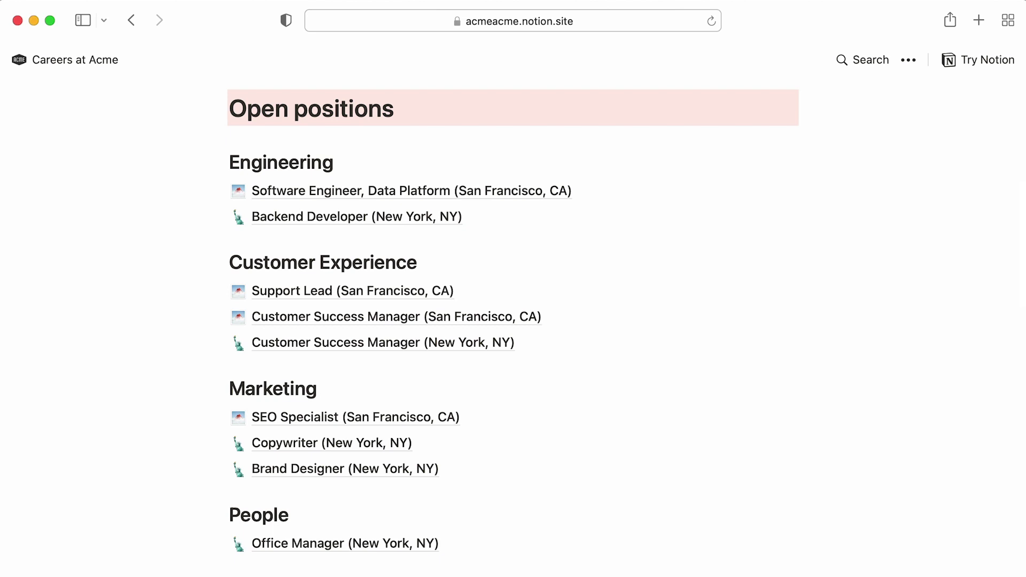
scroll(513, 321, "up", 8)
Add an empty sub-page titled 'Careers at Acme' below Holidays on the People page.
key("super+Tab")
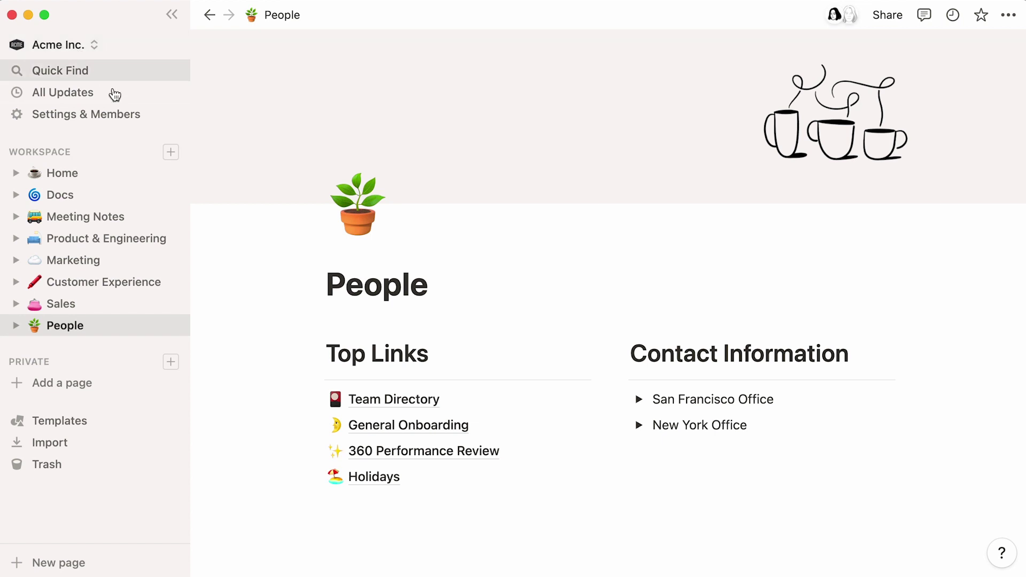
left_click(353, 498)
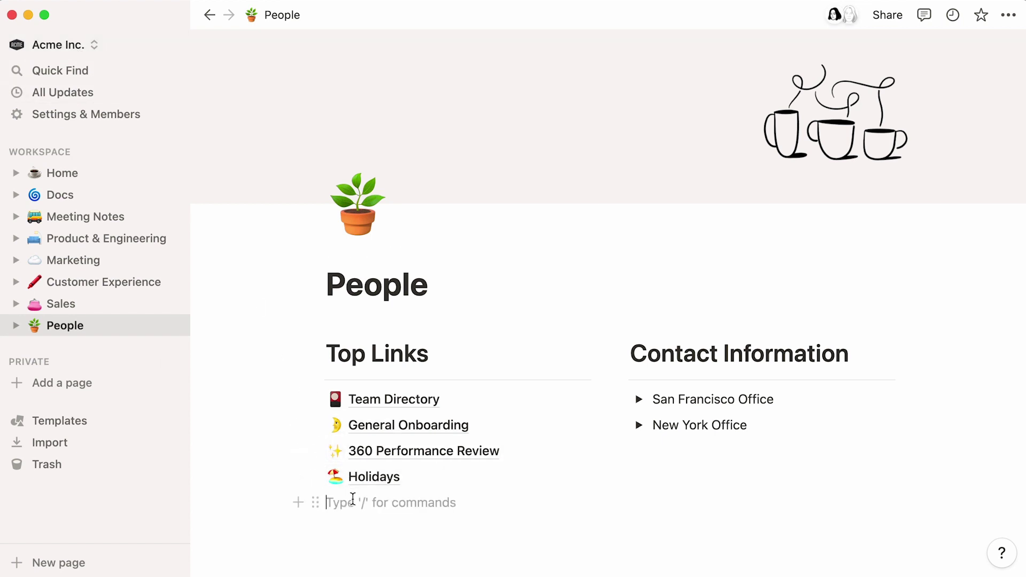
type("/")
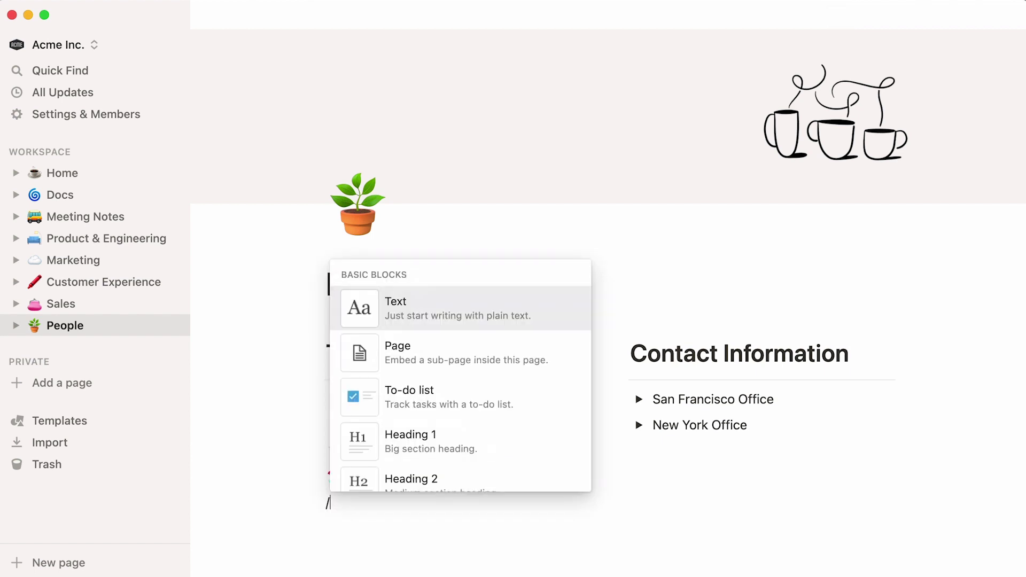
type("page")
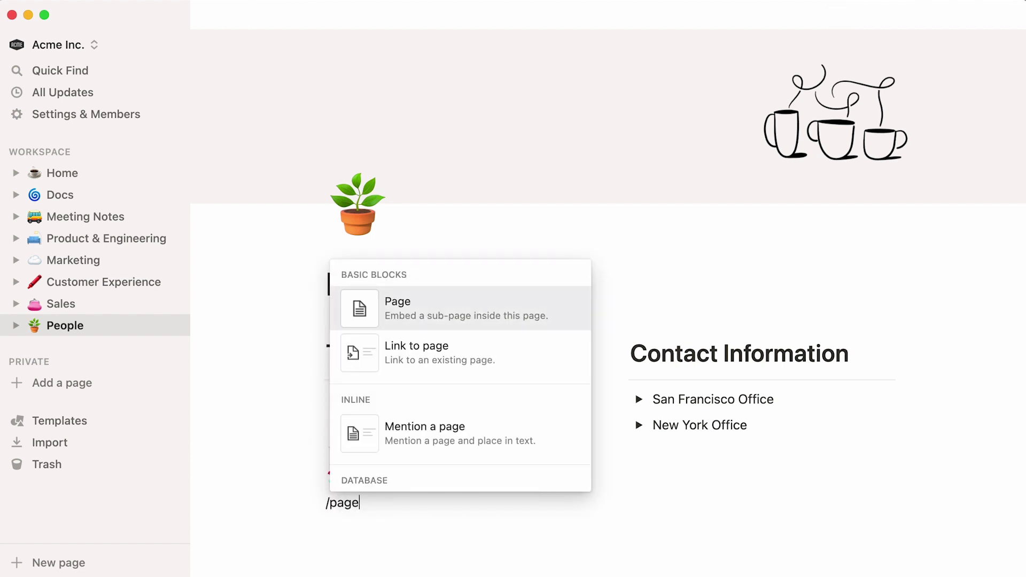
key("Return")
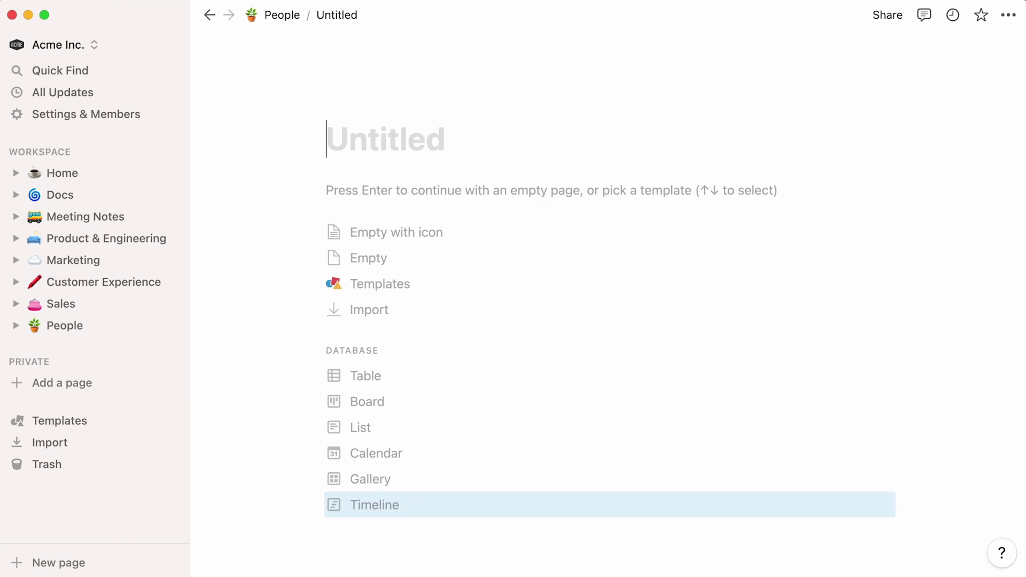
type("Careers at Acme")
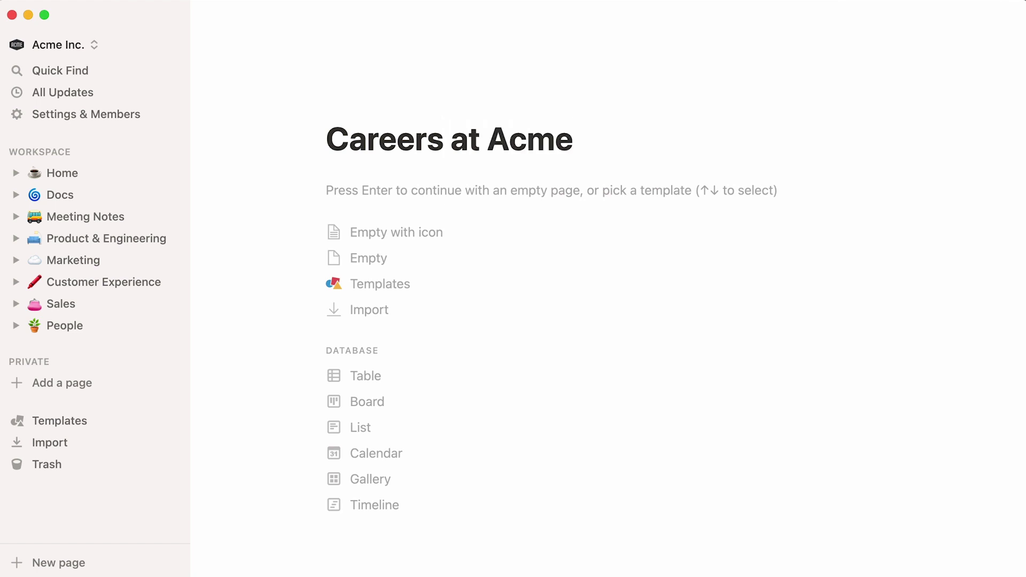
key("Return")
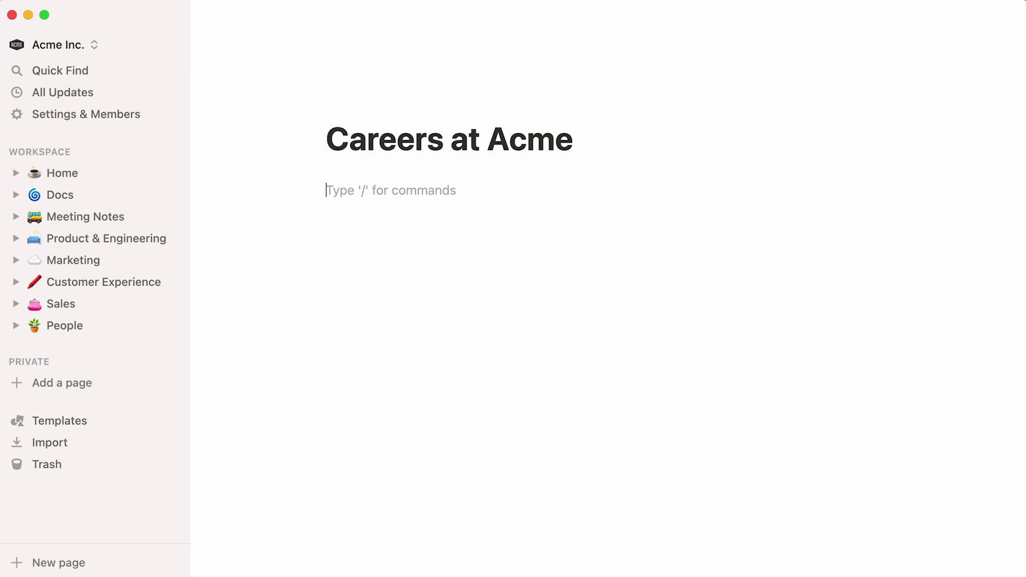
key("BackSpace")
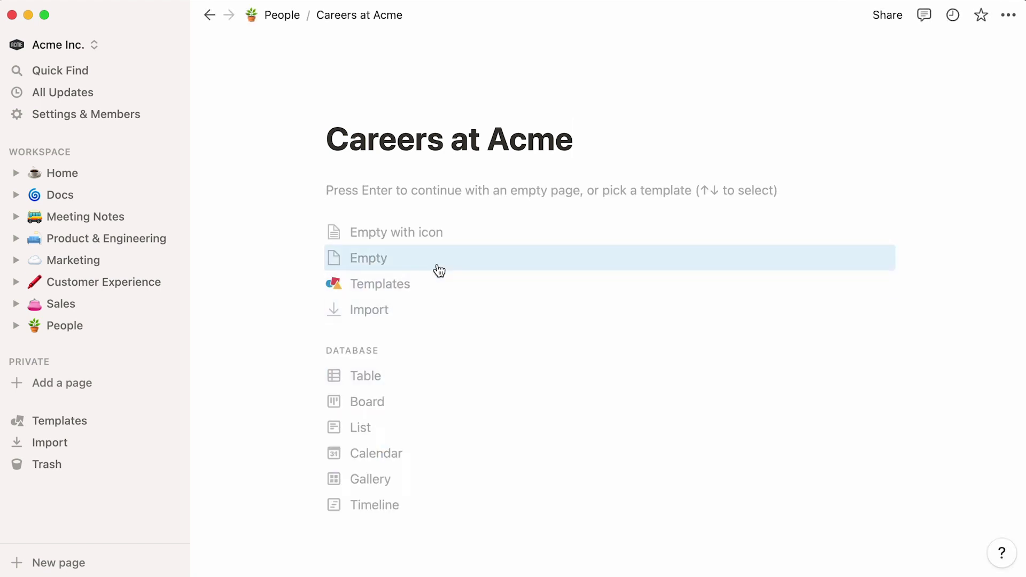
left_click(438, 268)
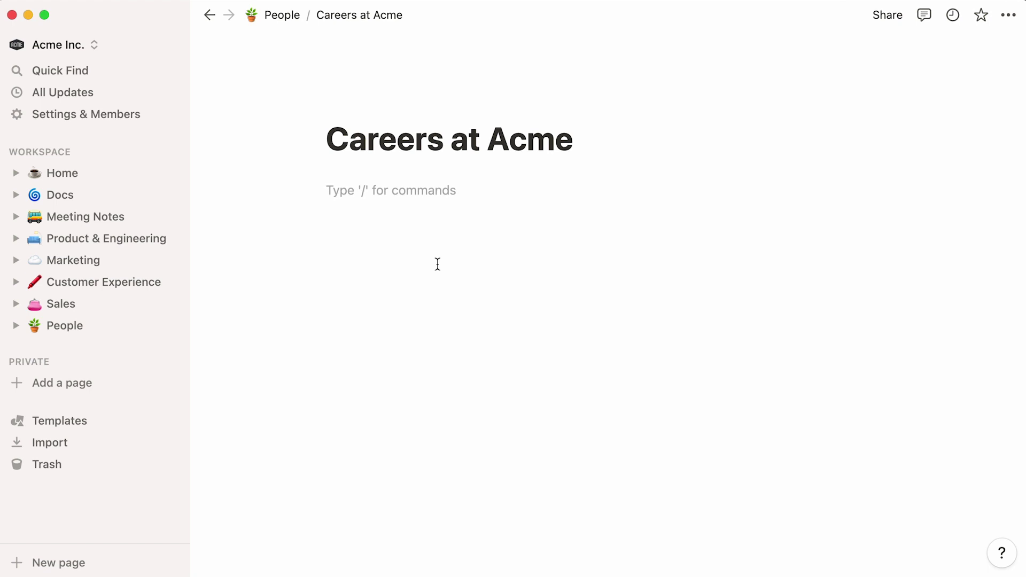
Paste the prepared Join us and Open positions content into the empty page, with the sidebar hidden.
right_click(348, 196)
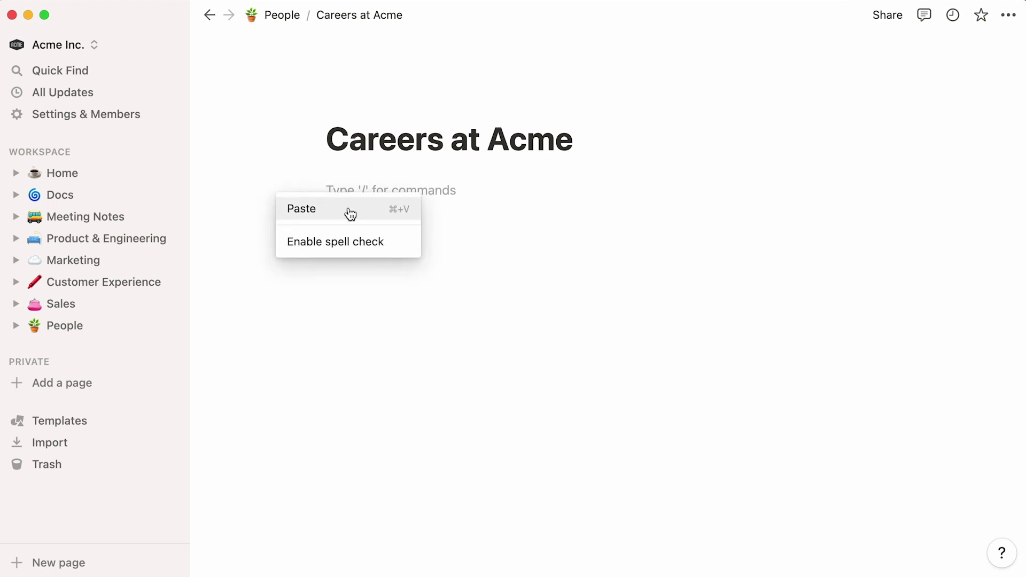
left_click(350, 209)
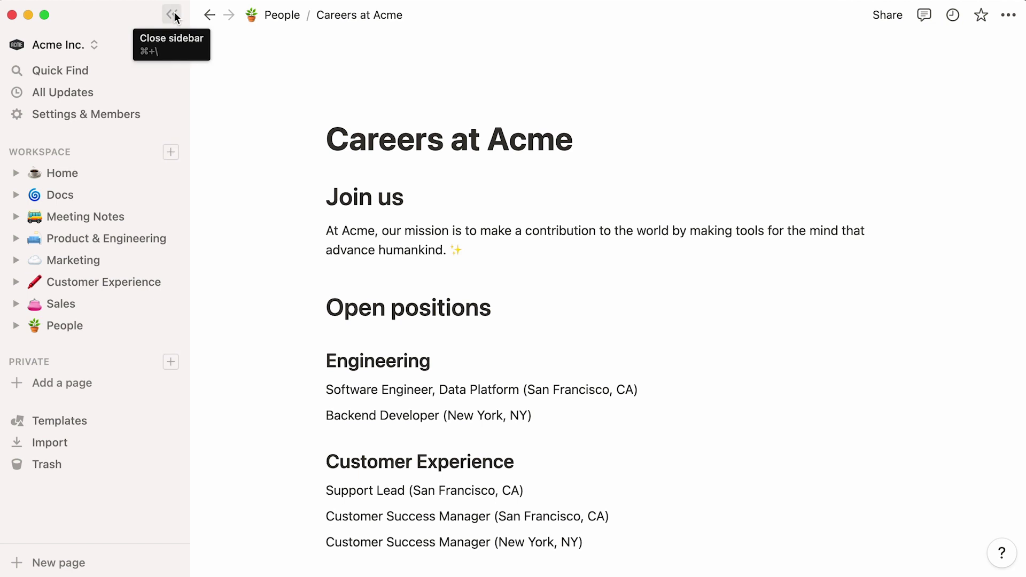
left_click(172, 15)
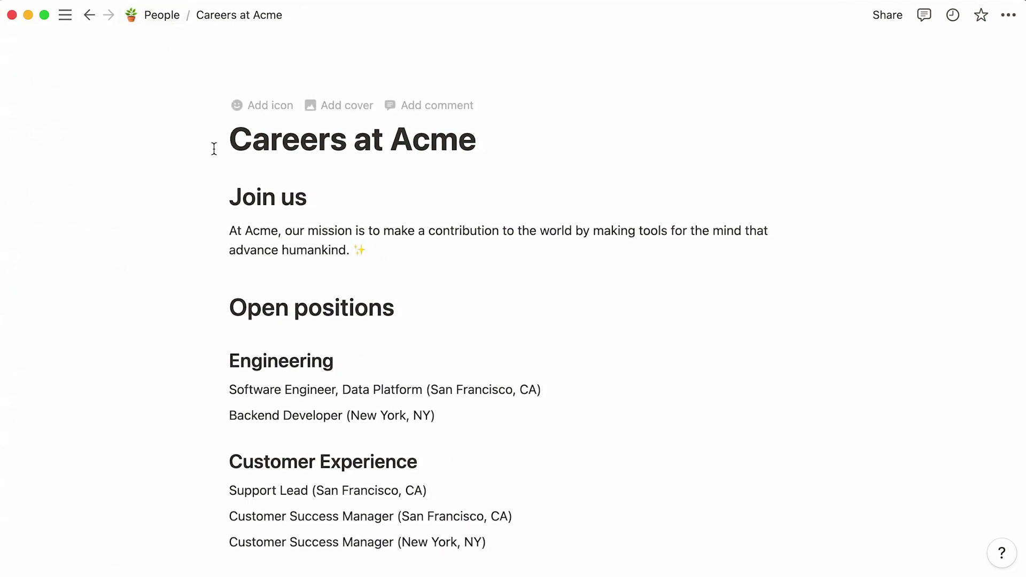
scroll(214, 148, "down", 5)
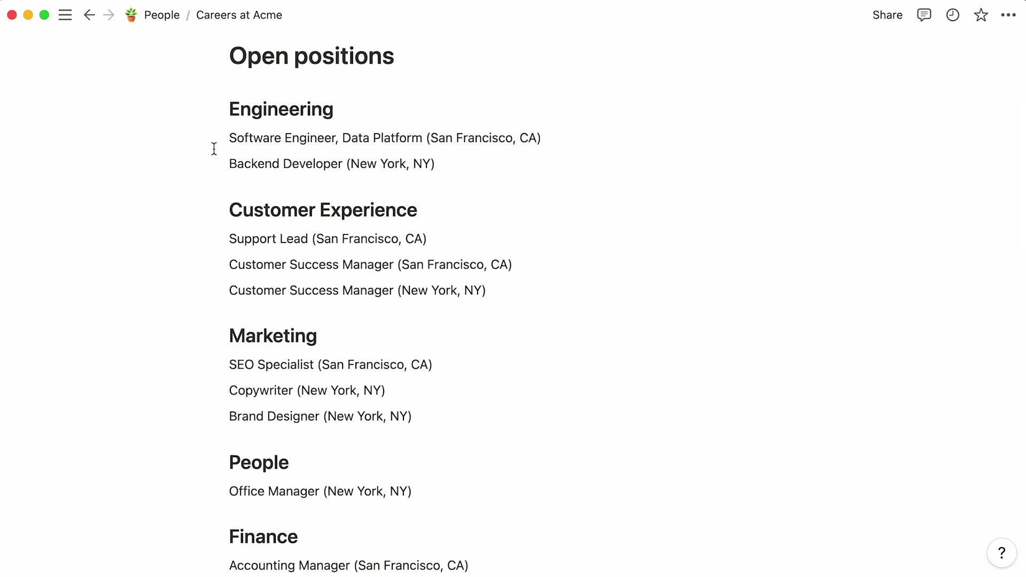
Turn the two Engineering job lines into sub-pages.
left_click_drag(176, 133, 265, 166)
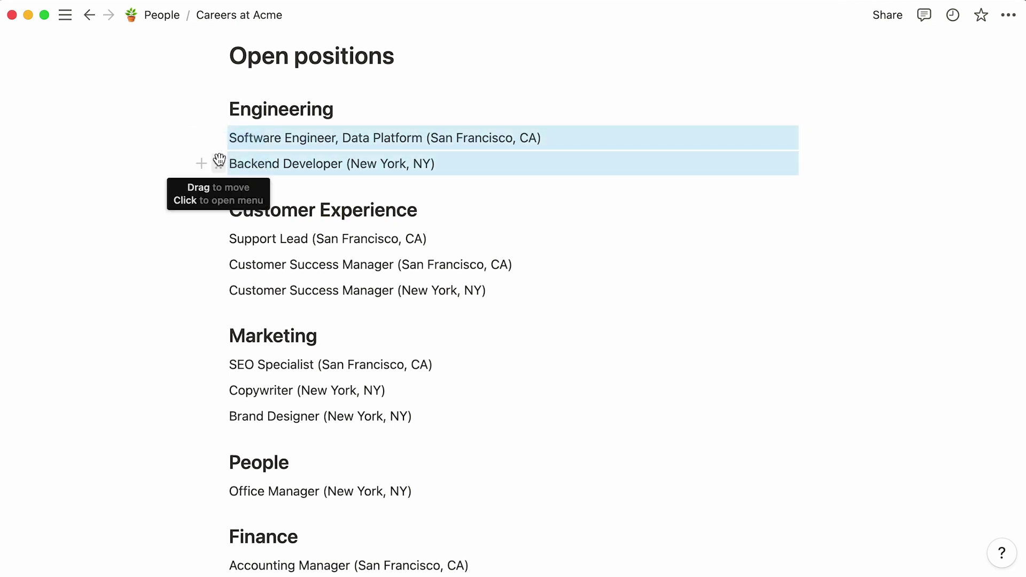
left_click(219, 162)
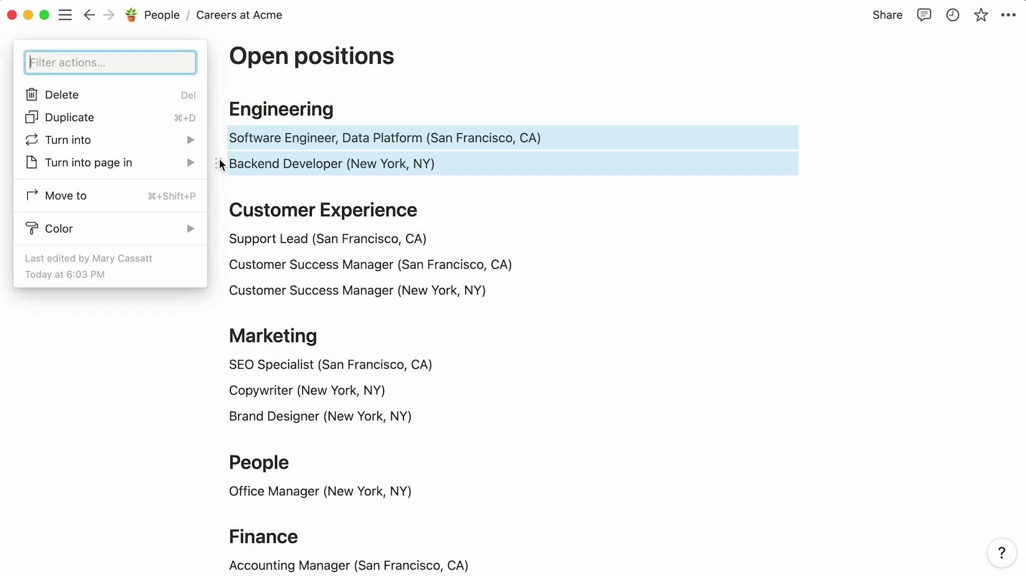
mouse_move(156, 142)
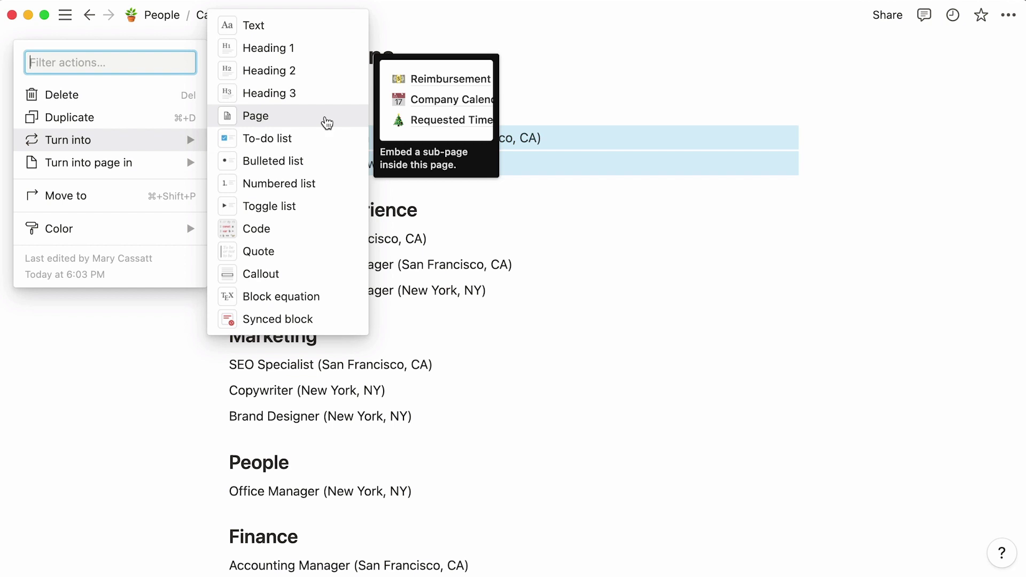
left_click(327, 123)
left_click(344, 113)
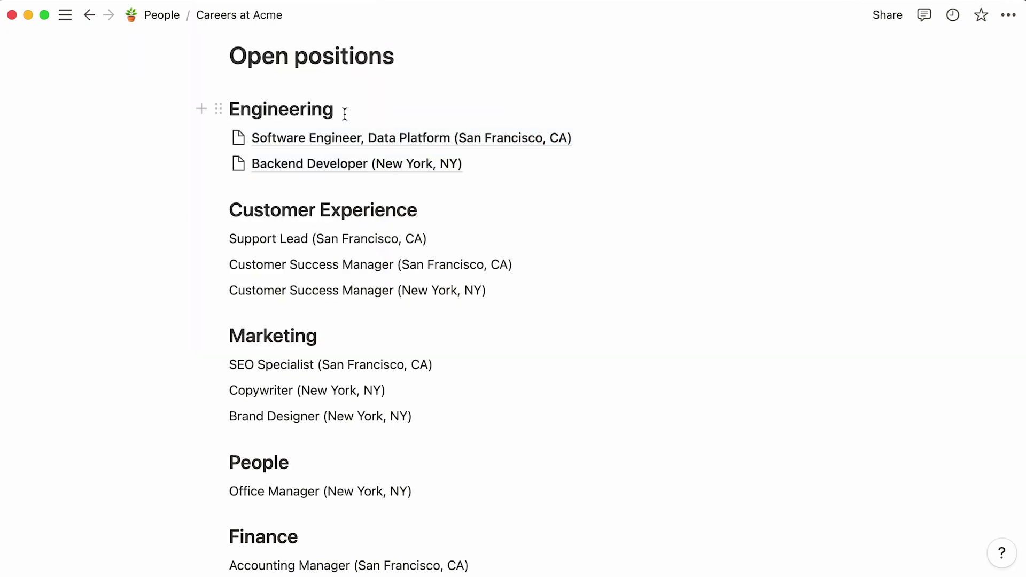
Check the Software Engineer, Data Platform sub-page, then scroll down to the interview paragraph and Benefits.
left_click(346, 144)
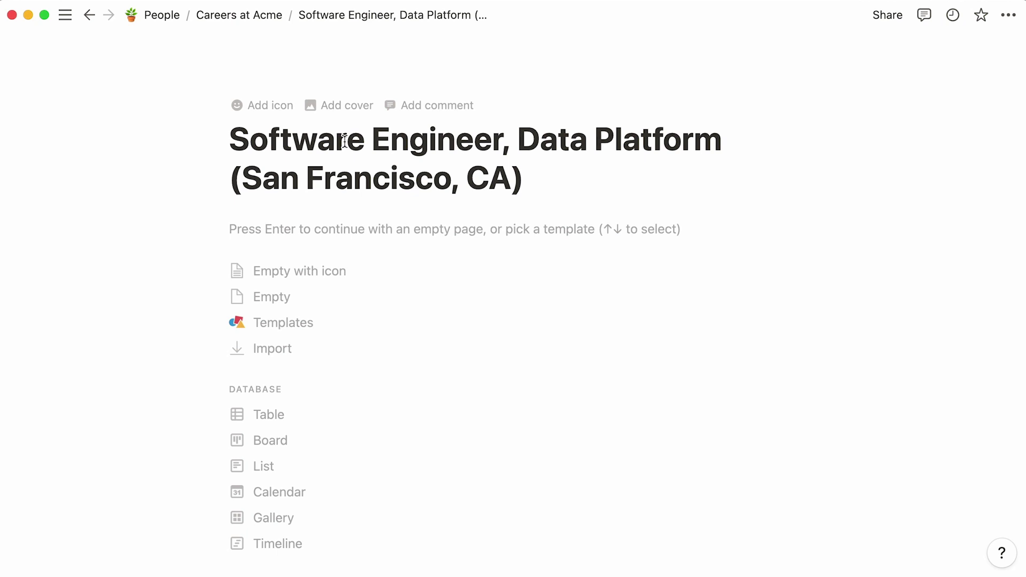
left_click(266, 19)
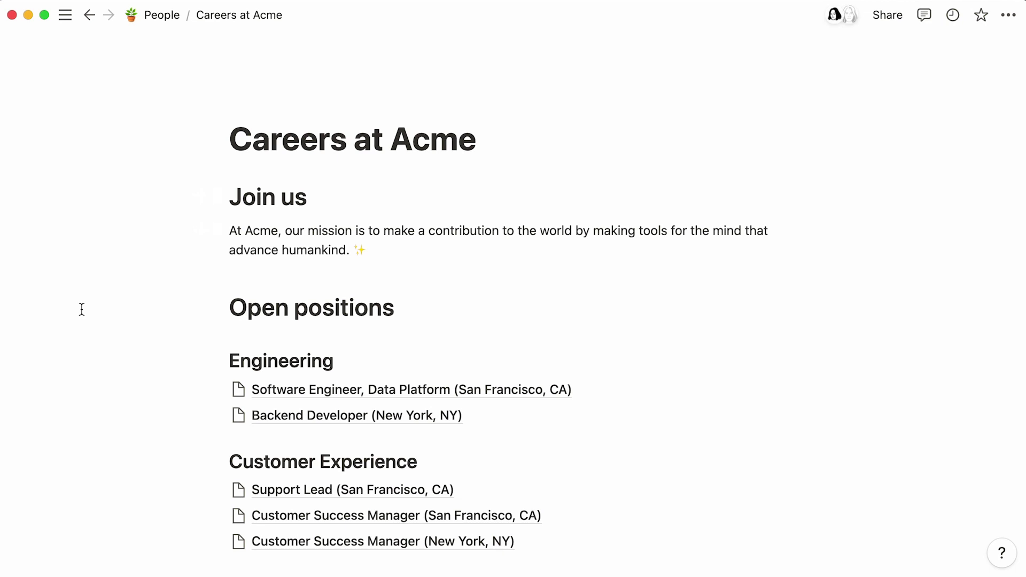
scroll(82, 309, "down", 10)
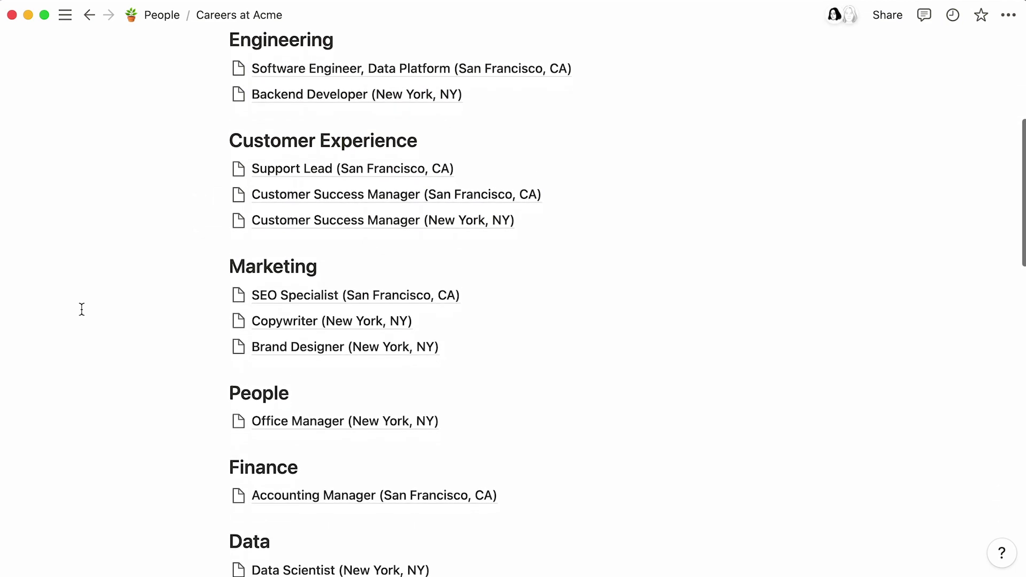
scroll(82, 309, "down", 12)
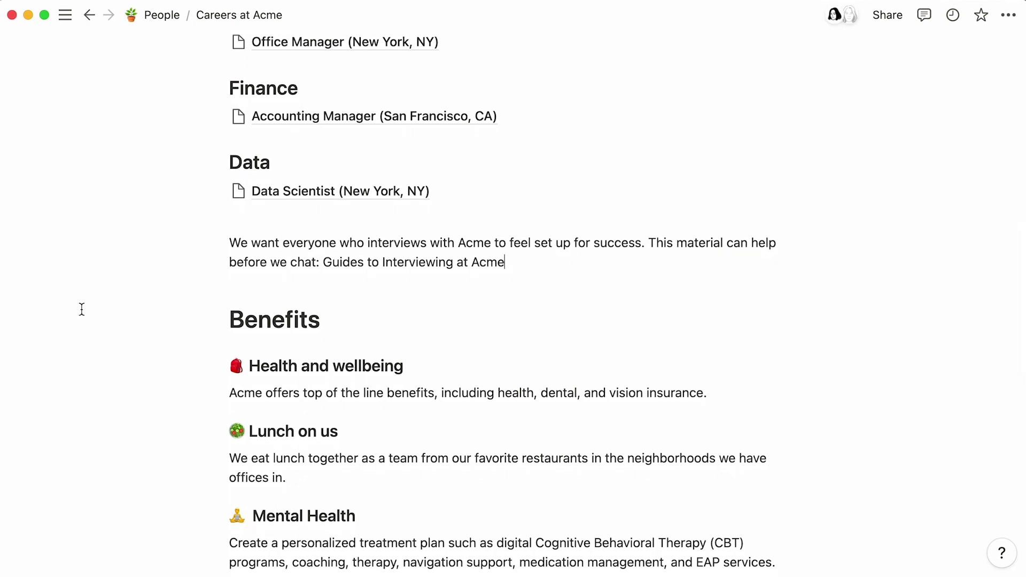
left_click_drag(326, 263, 503, 275)
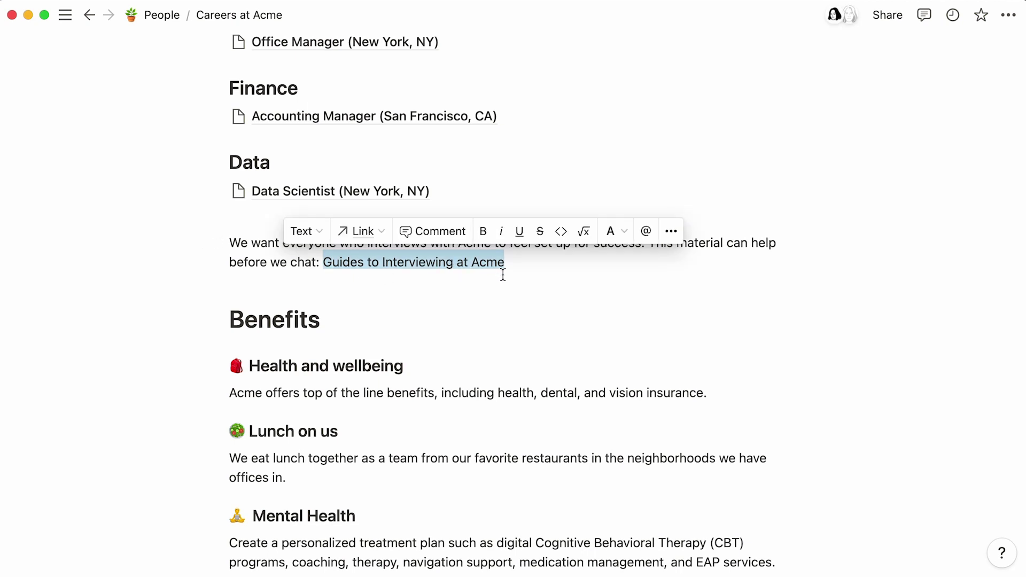
key("BackSpace")
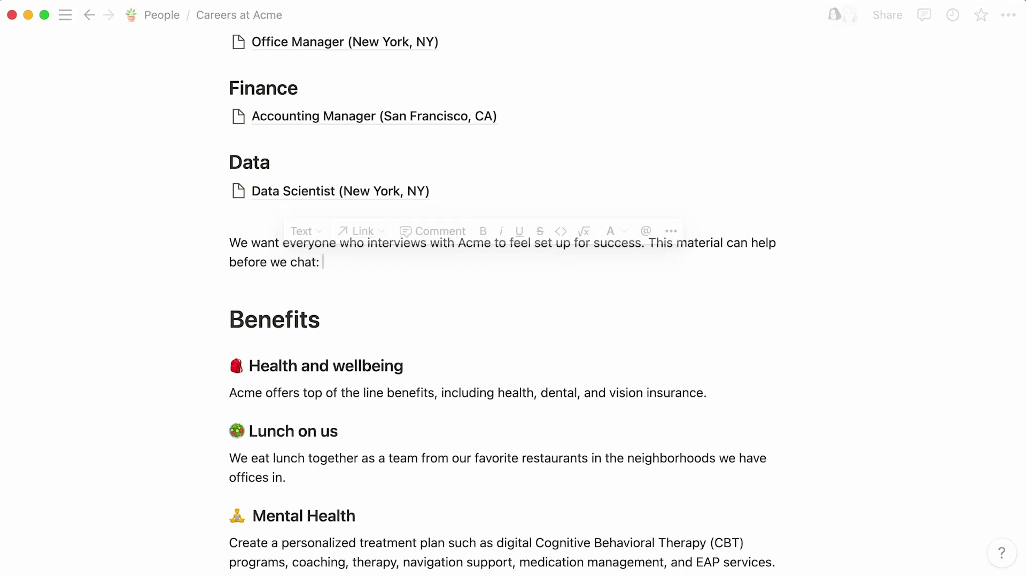
type("@")
type("guides")
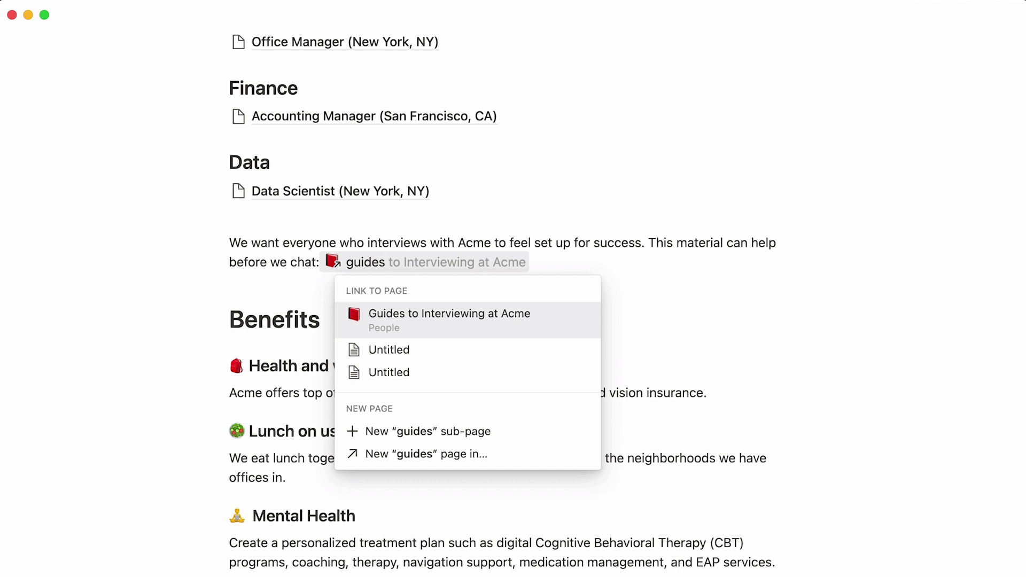
left_click(427, 332)
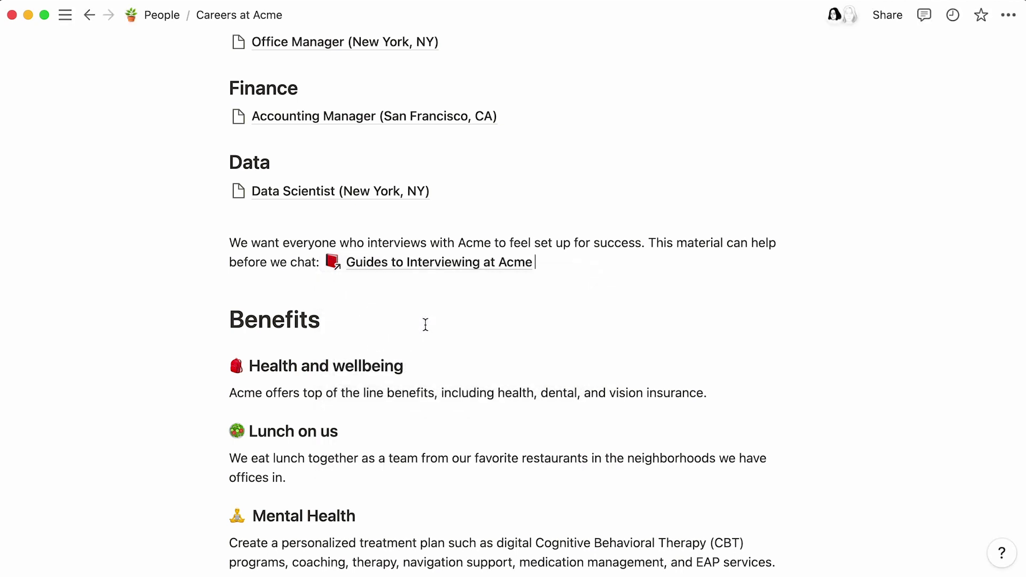
left_click(489, 275)
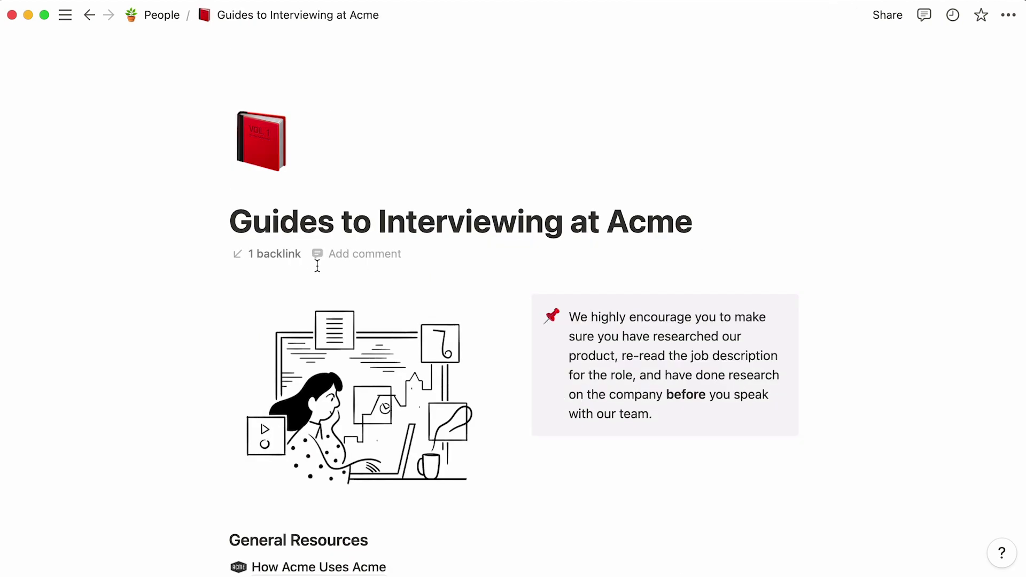
left_click(295, 259)
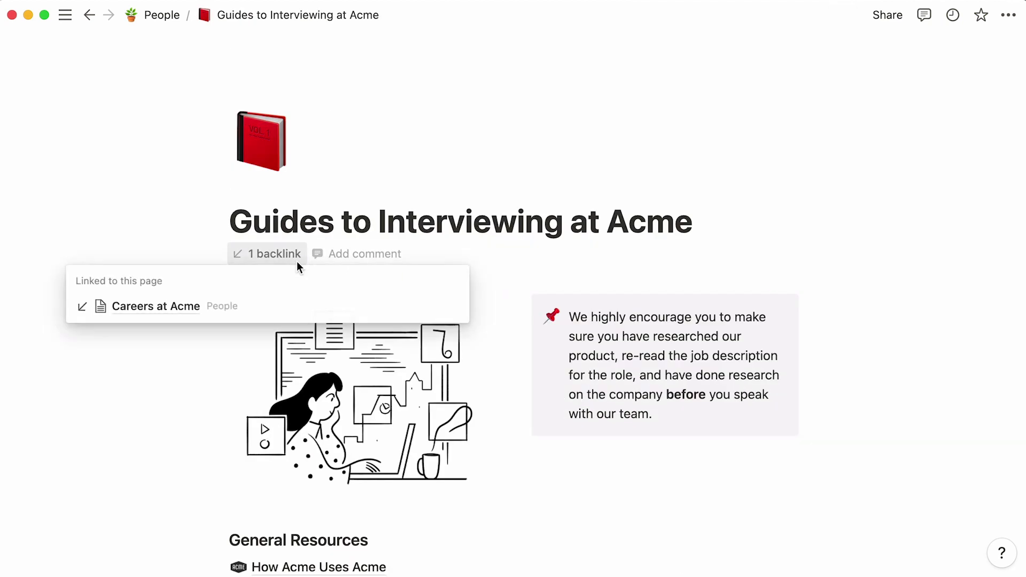
left_click(183, 309)
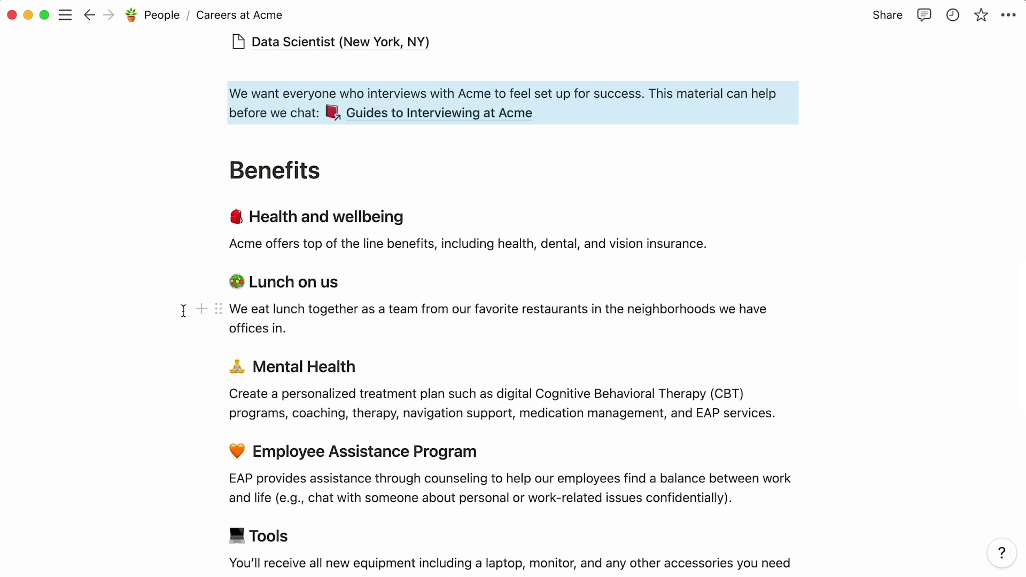
double_click(276, 170)
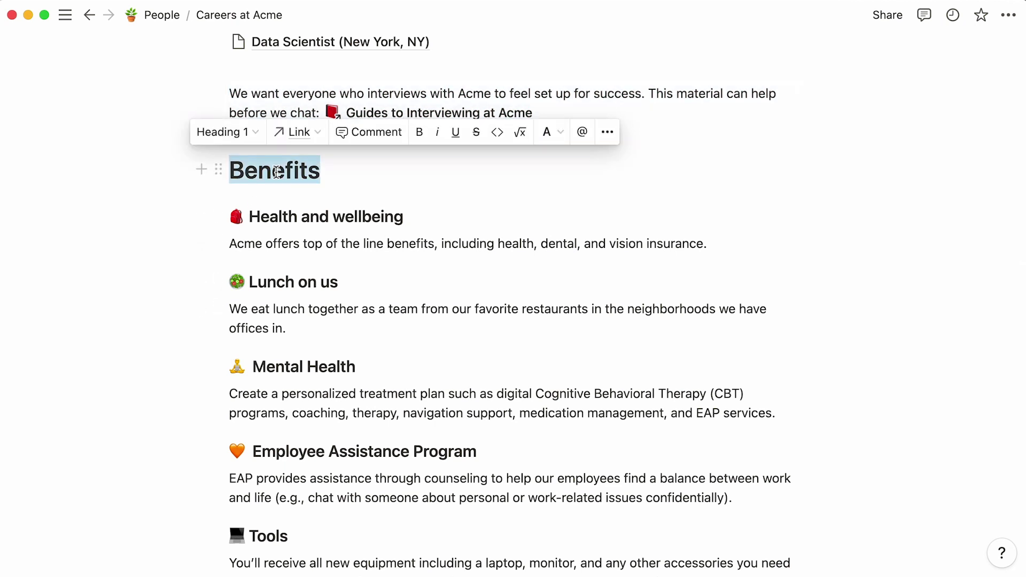
left_click(248, 136)
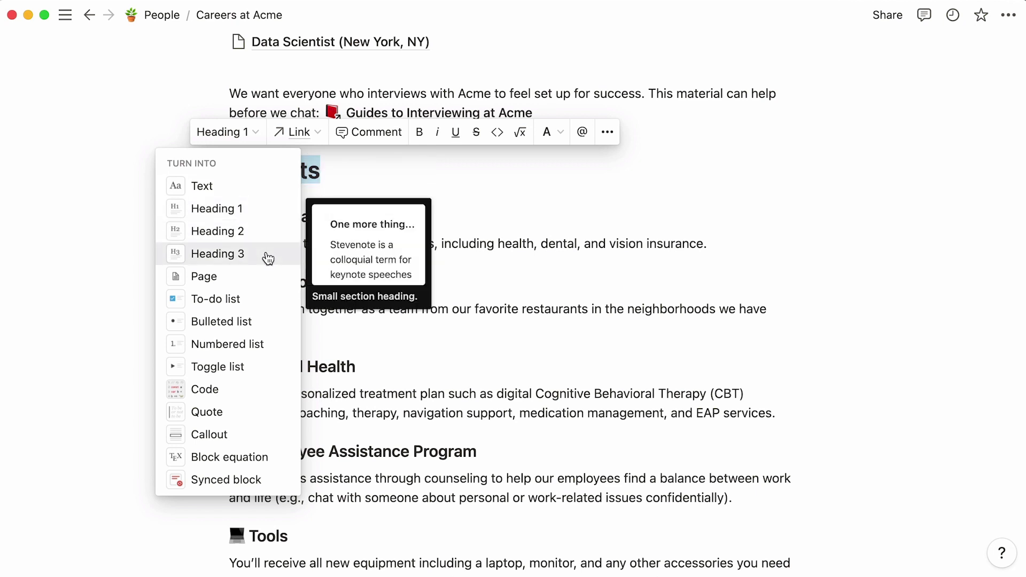
left_click(107, 255)
left_click(107, 254)
Move the perks from 401K Match to Monthly Stipend into a new right-hand column.
scroll(106, 255, "down", 10)
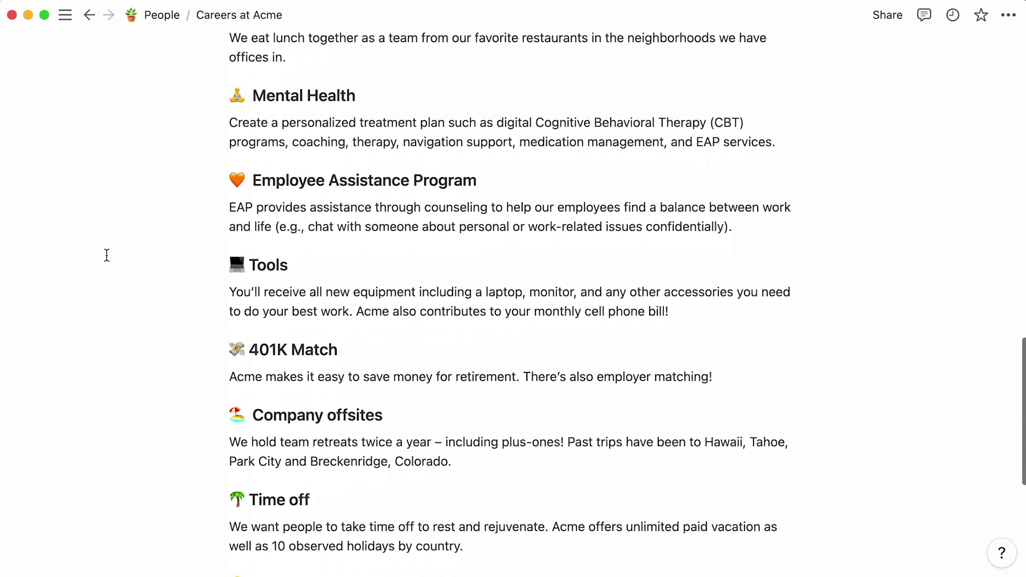
scroll(107, 254, "down", 4)
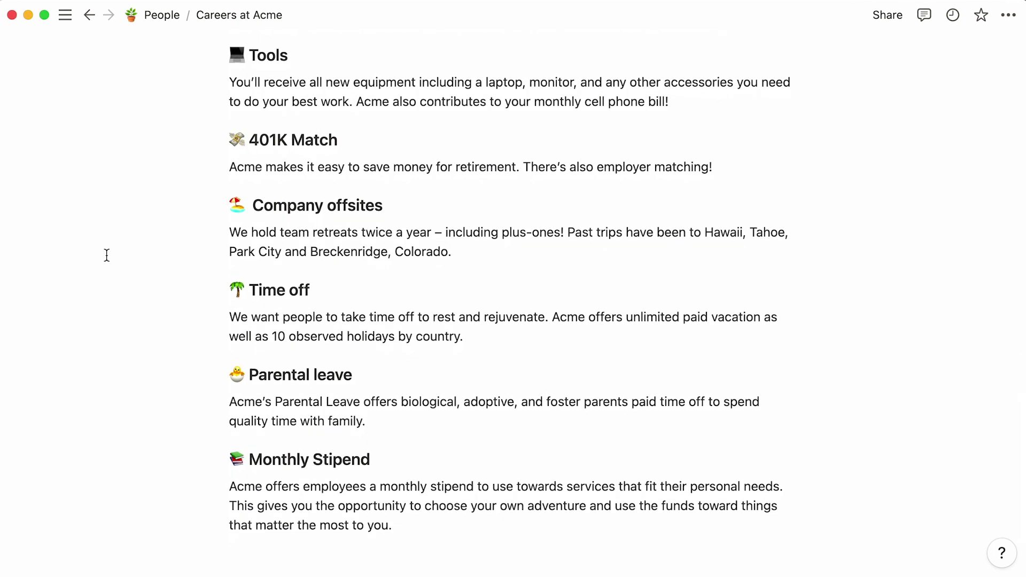
left_click_drag(134, 131, 472, 507)
mouse_move(218, 139)
left_mouse_down()
mouse_move(283, 150)
mouse_move(716, 114)
mouse_move(802, 97)
mouse_move(798, 70)
mouse_move(825, 190)
left_mouse_up()
Move the remaining perks into the left column under Health and wellbeing.
scroll(824, 190, "down", 10)
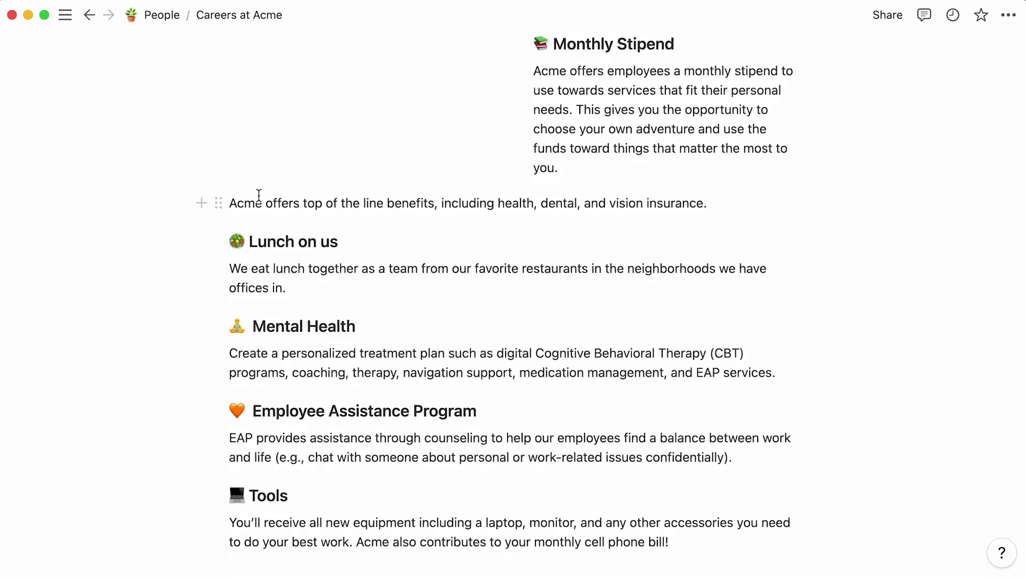
left_click_drag(164, 203, 390, 526)
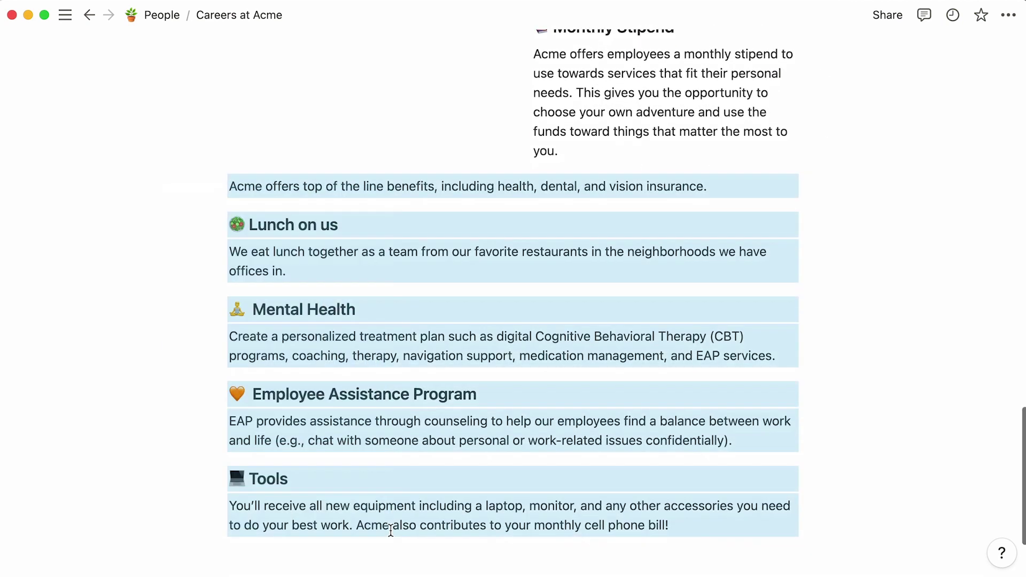
mouse_move(219, 188)
left_mouse_down()
mouse_move(265, 144)
mouse_move(270, 69)
mouse_move(262, 98)
left_mouse_up()
key("Escape")
scroll(351, 46, "up", 5)
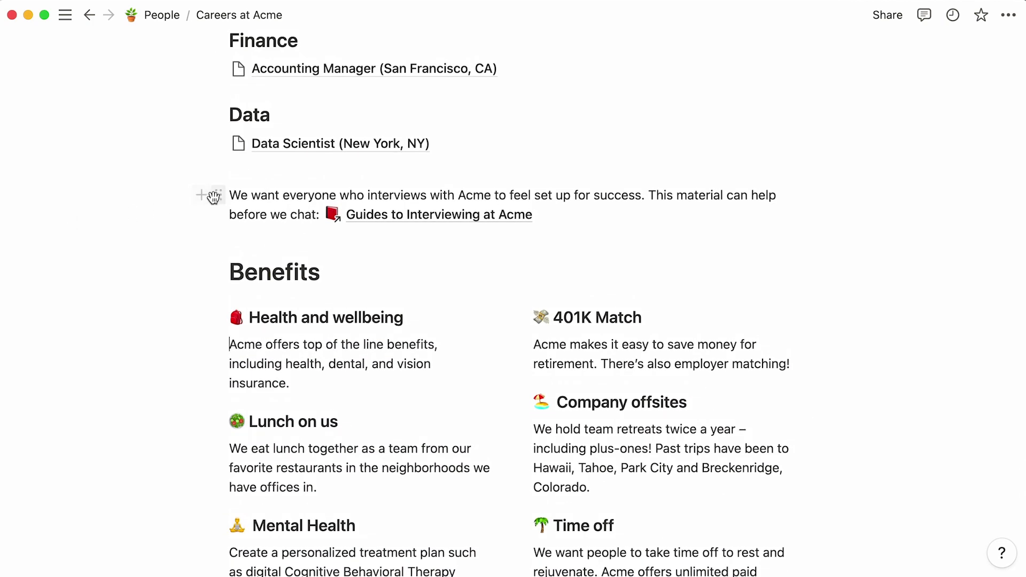
Turn the interview paragraph into a callout with a hot beverage ☕ icon.
left_click(218, 195)
mouse_move(127, 149)
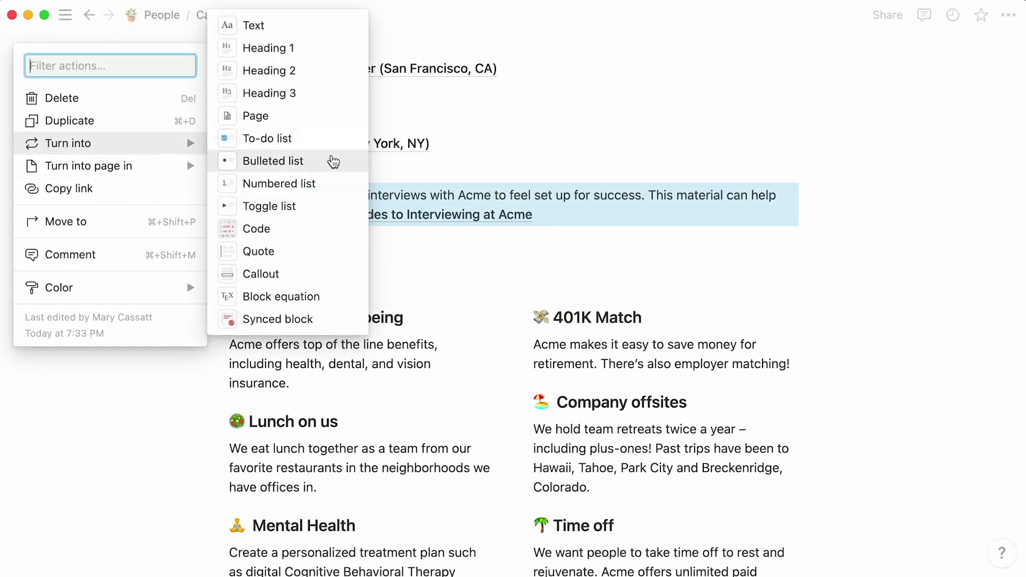
left_click(302, 270)
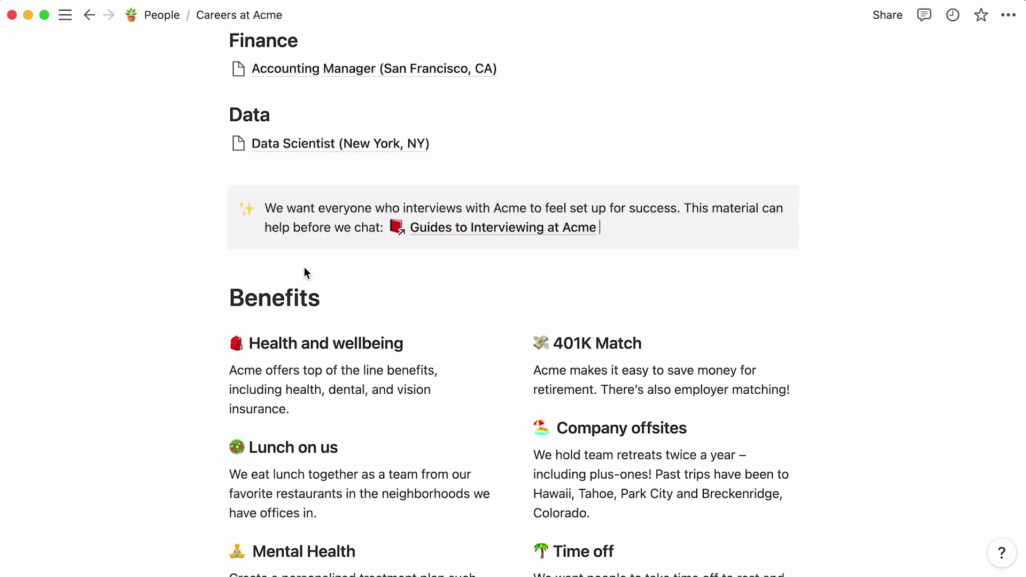
left_click(247, 210)
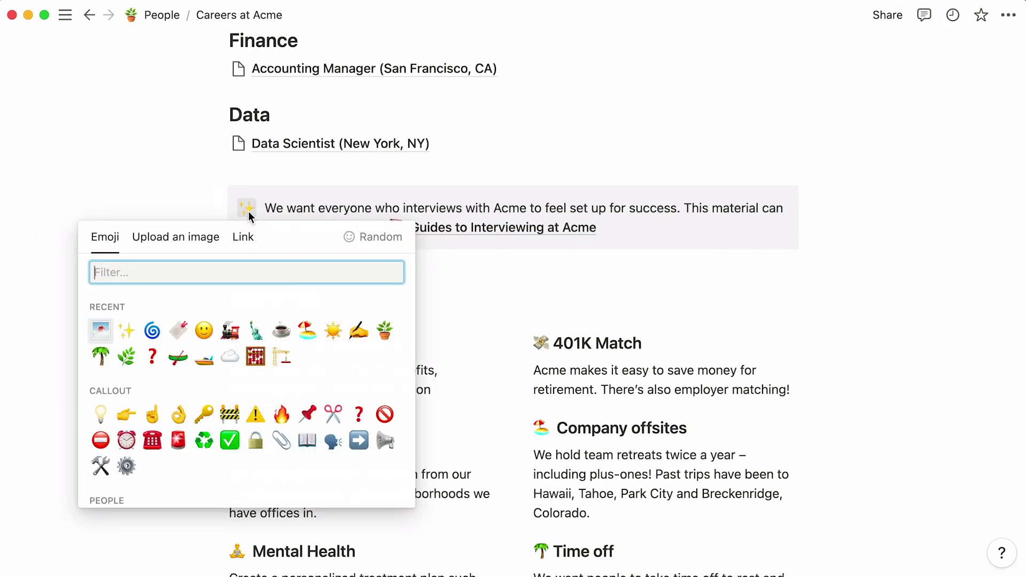
left_click(281, 331)
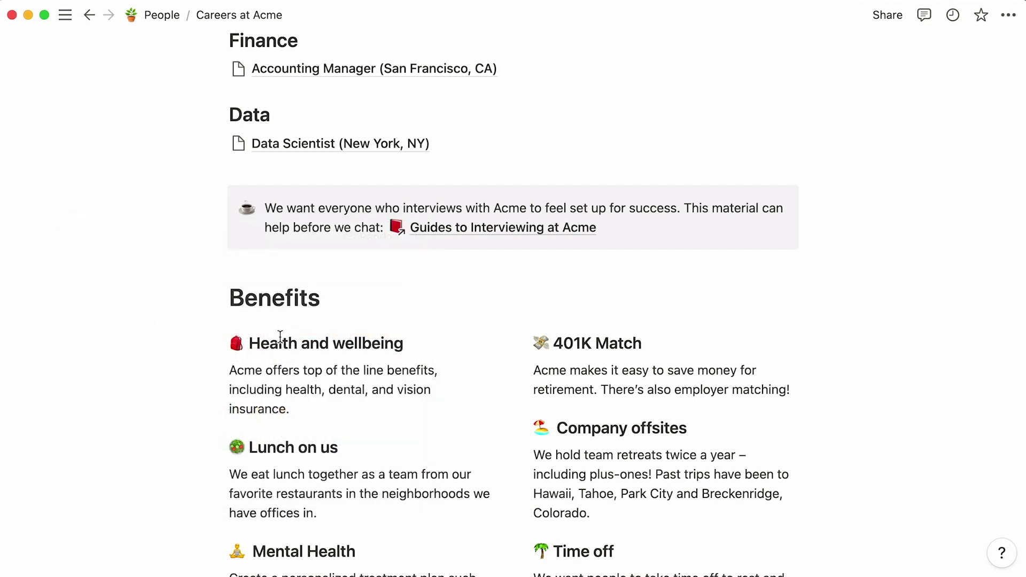
Give Software Engineer a framed-picture icon and Backend Developer a Statue of Liberty 🗽 icon.
scroll(93, 330, "up", 3)
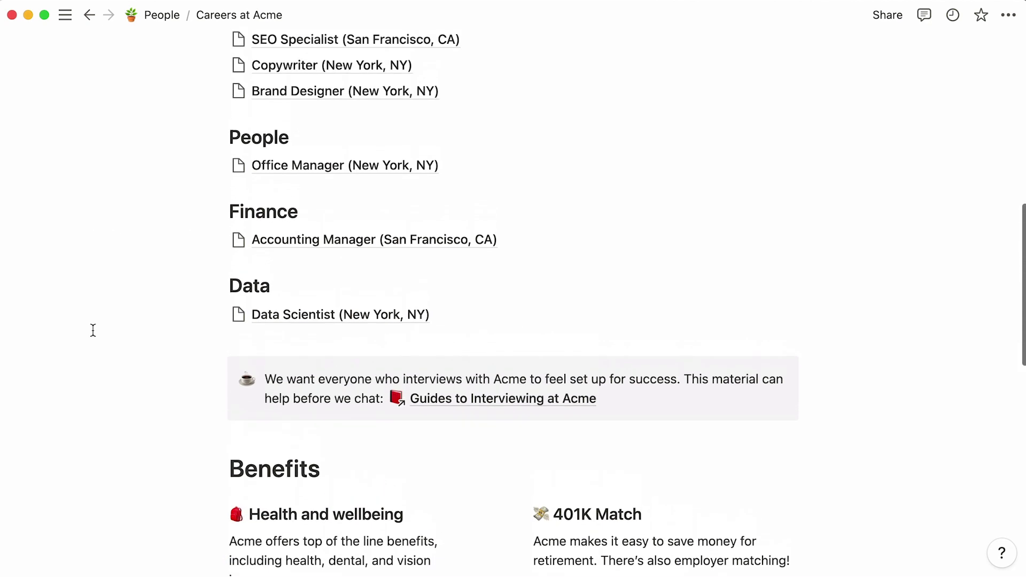
scroll(93, 331, "up", 10)
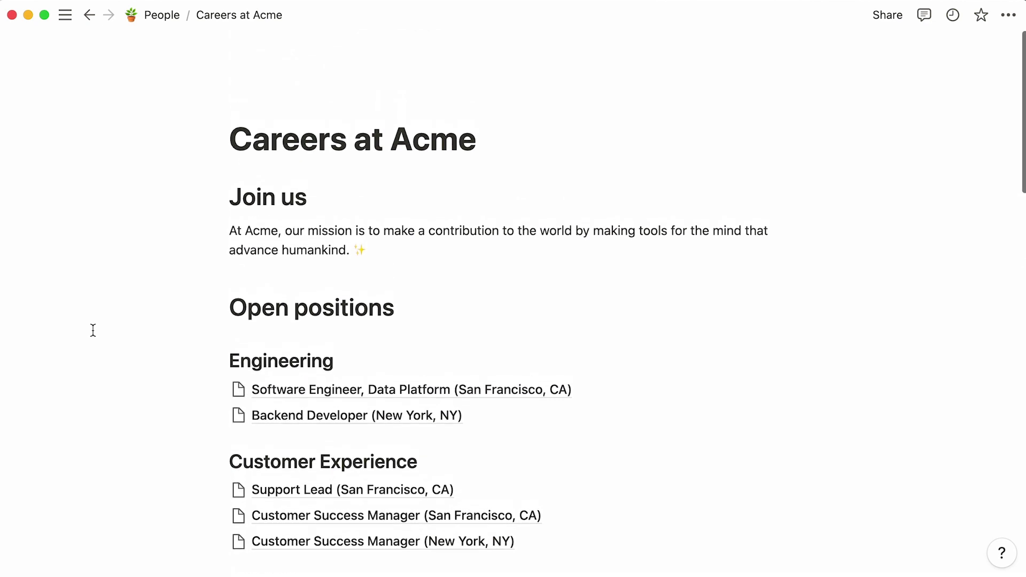
left_click(239, 393)
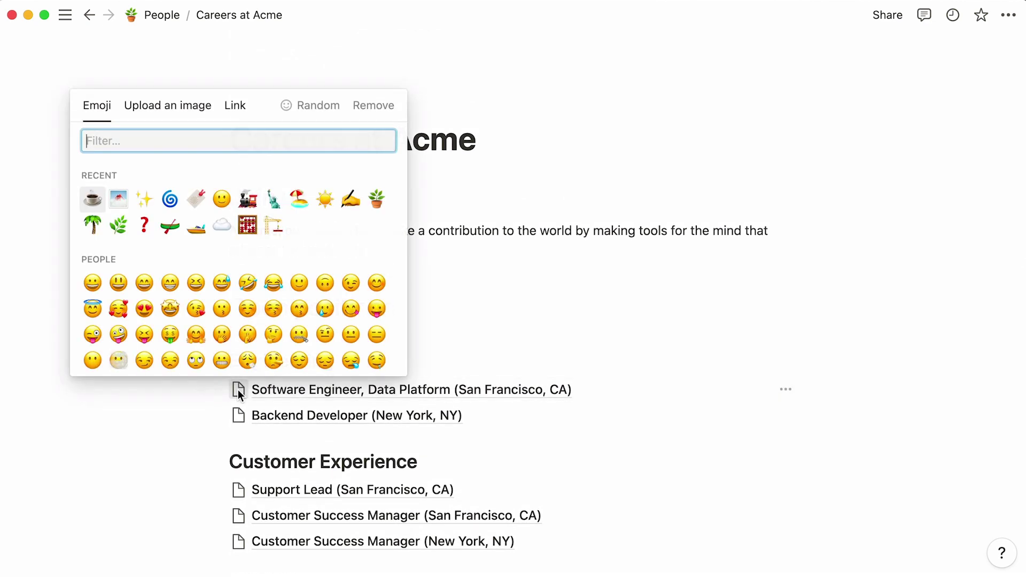
left_click(127, 206)
left_click(234, 423)
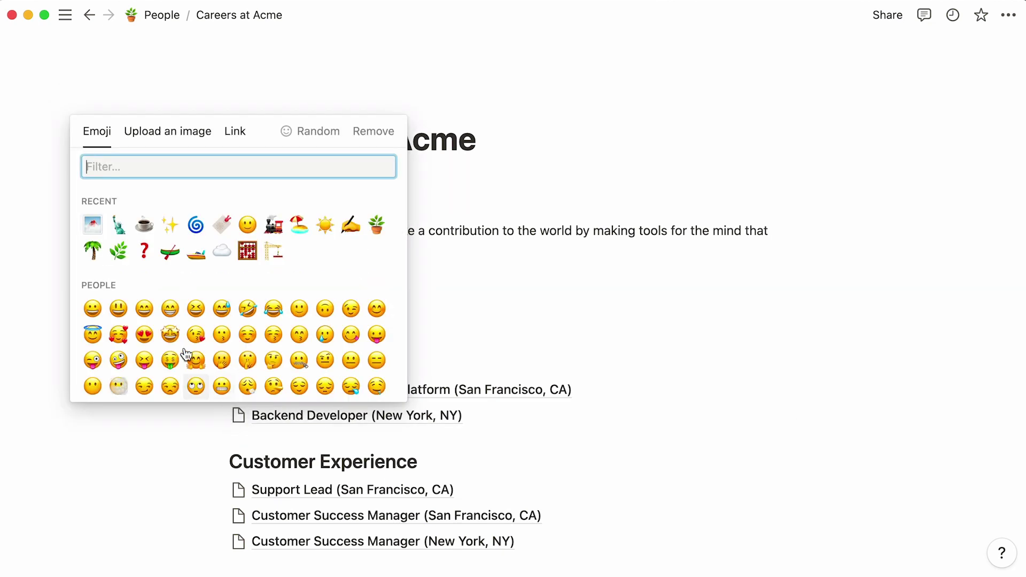
left_click(125, 232)
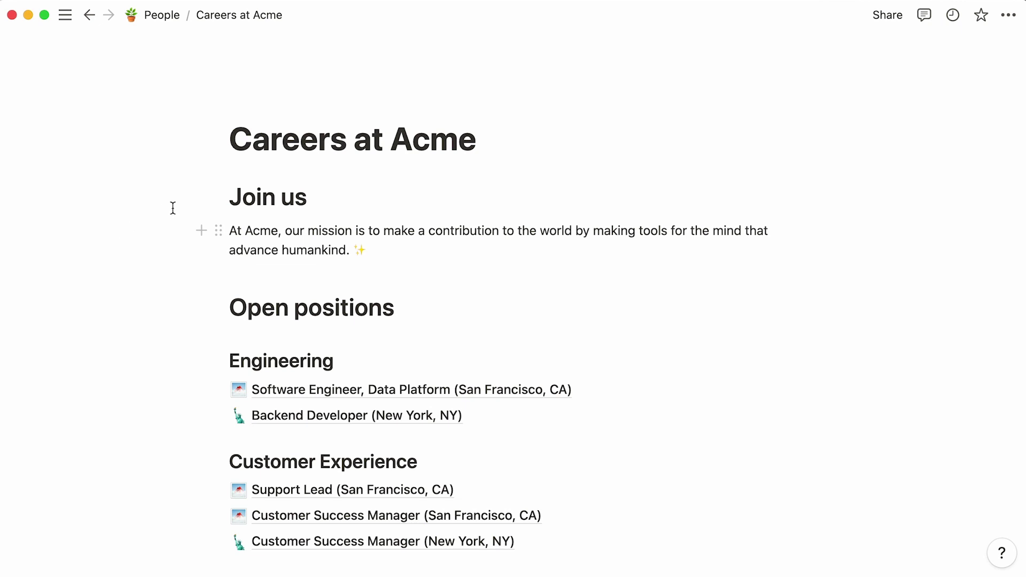
Give the Join us heading an orange background.
left_click(218, 199)
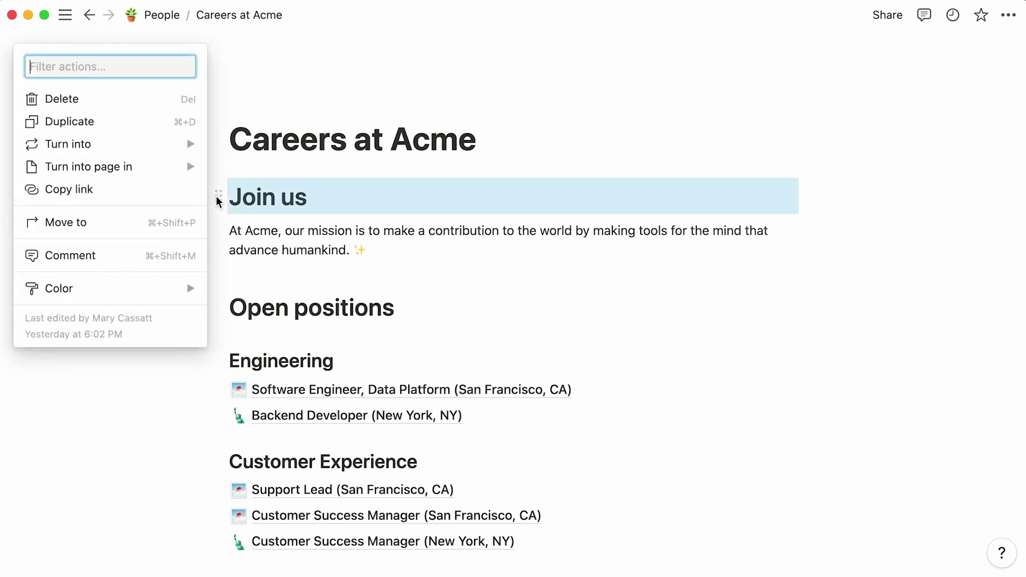
mouse_move(121, 291)
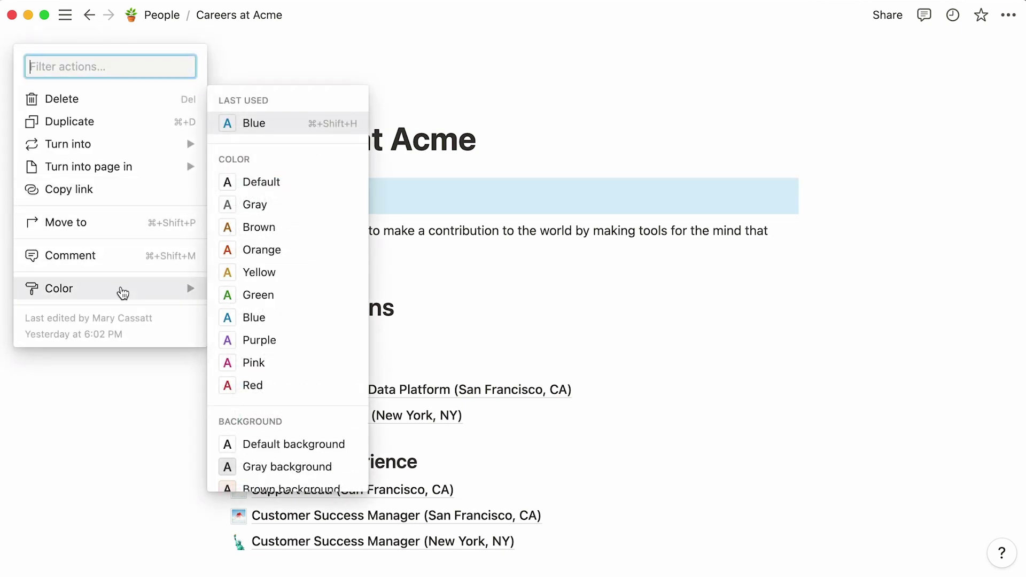
scroll(280, 300, "down", 5)
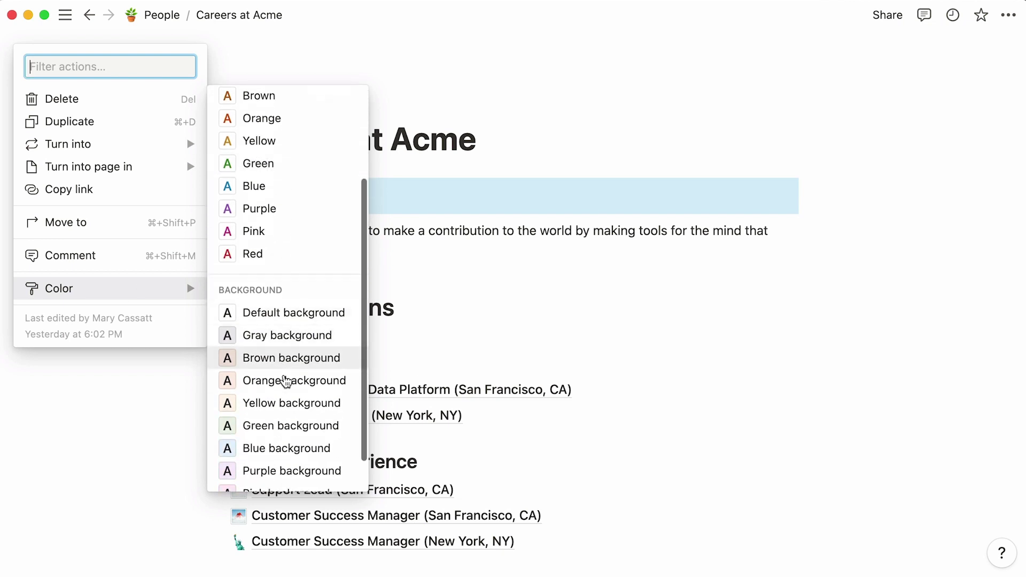
left_click(285, 386)
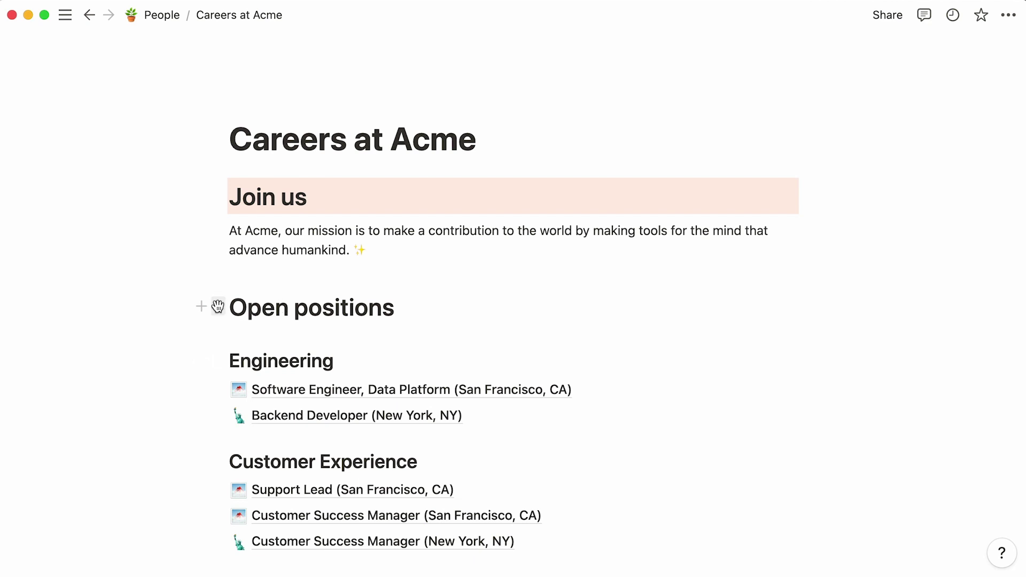
Apply the same orange background to the Open positions heading.
left_click(218, 306)
mouse_move(132, 401)
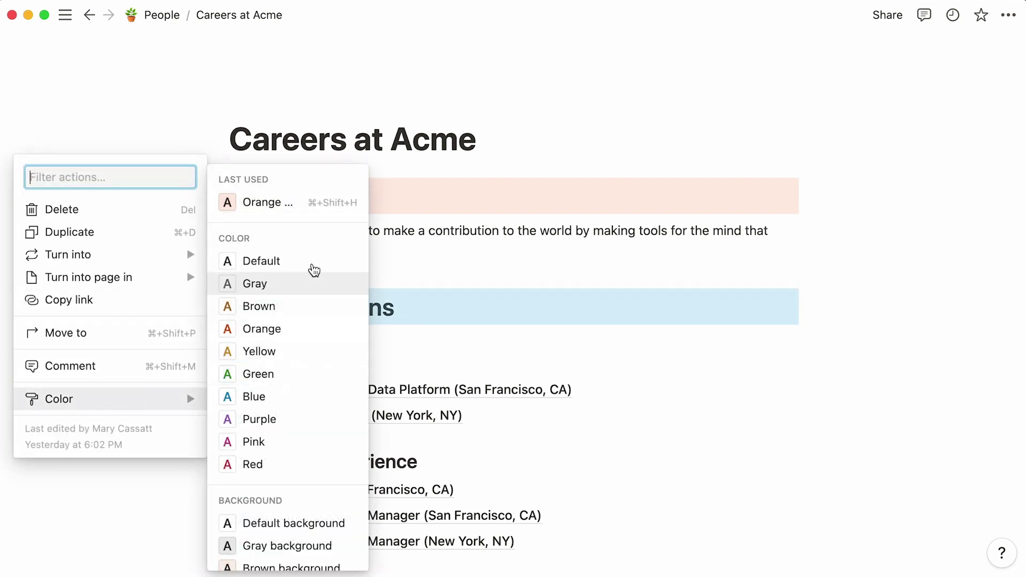
left_click(310, 204)
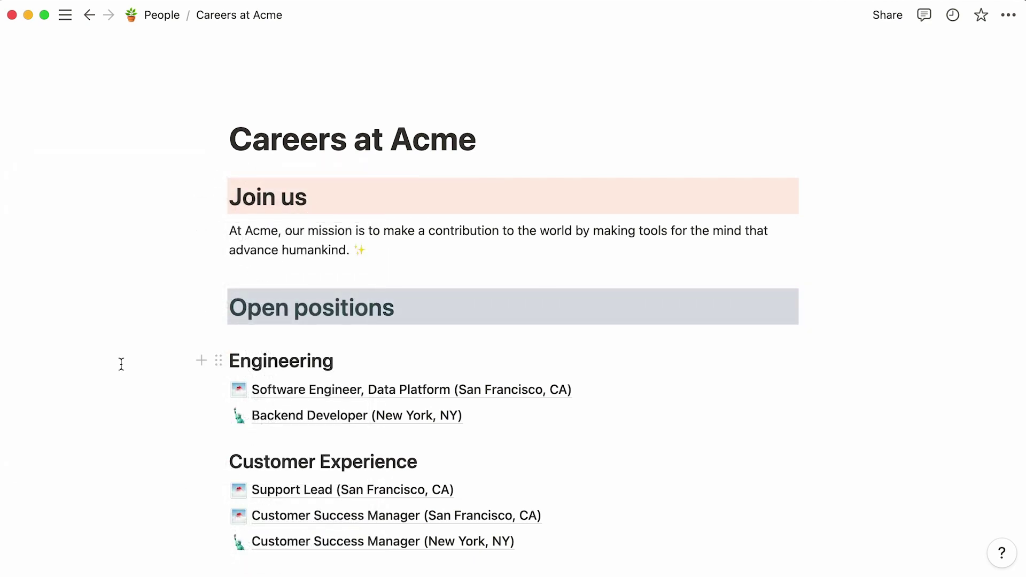
scroll(121, 364, "down", 10)
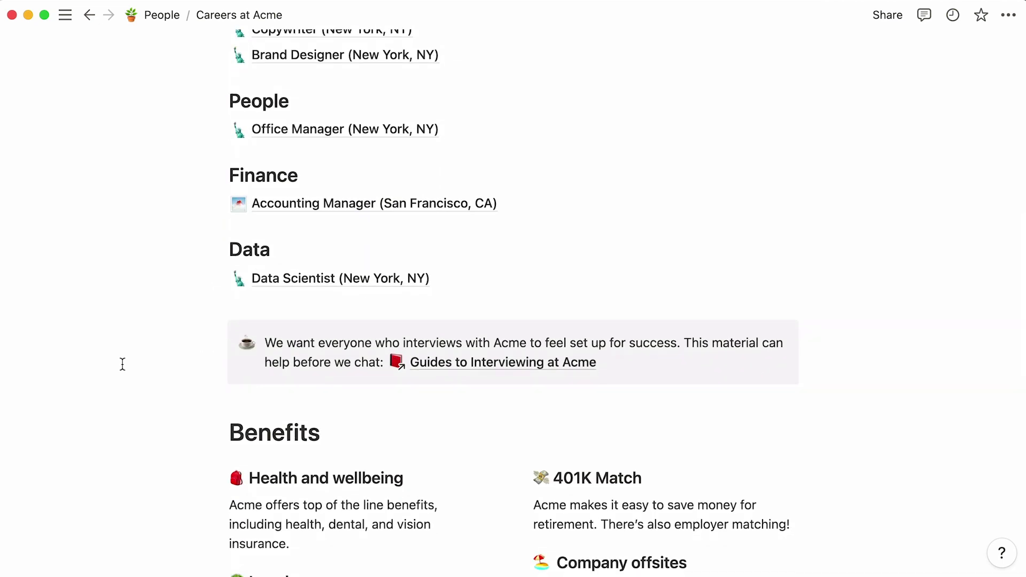
left_click(219, 430)
Give the Benefits heading an orange background.
mouse_move(125, 515)
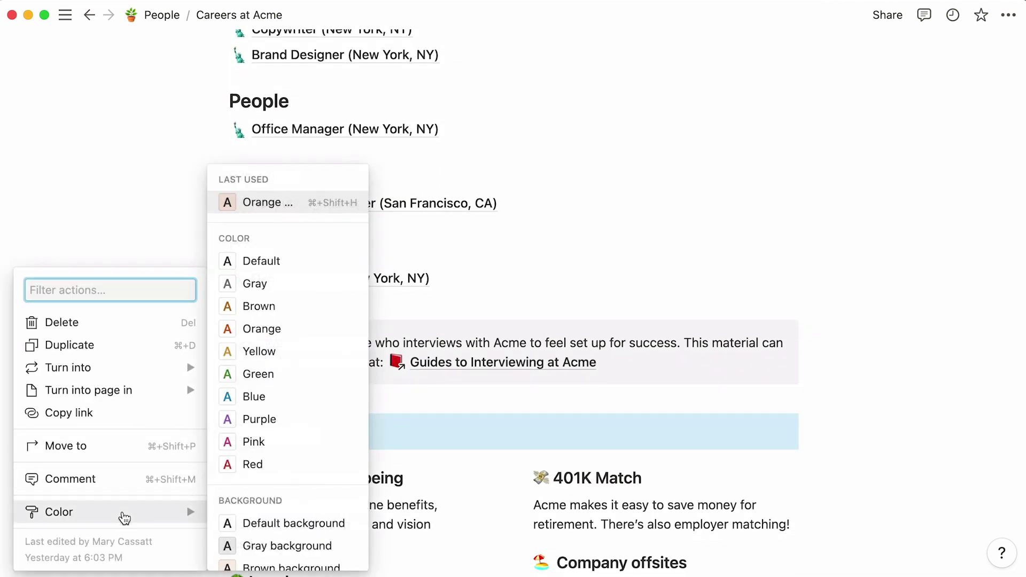
left_click(341, 203)
left_click(89, 317)
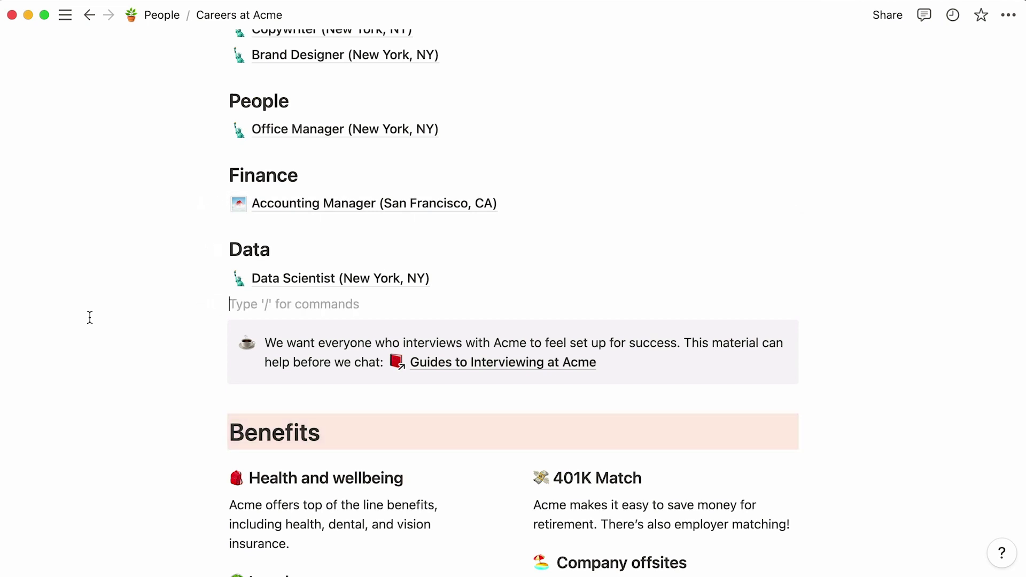
Upload the ACME logo PNG as the page icon and add a cover image.
scroll(90, 318, "up", 12)
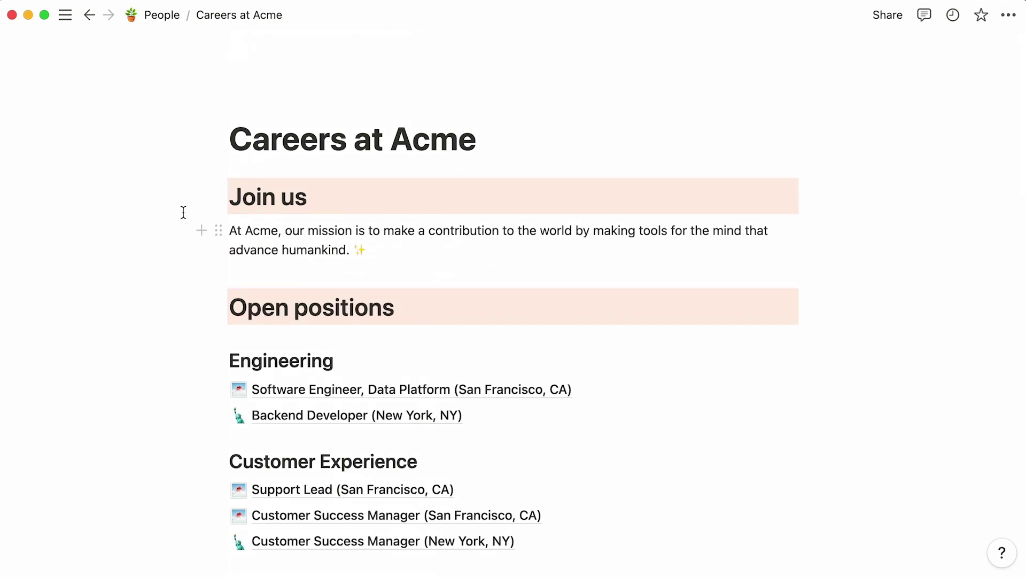
mouse_move(258, 147)
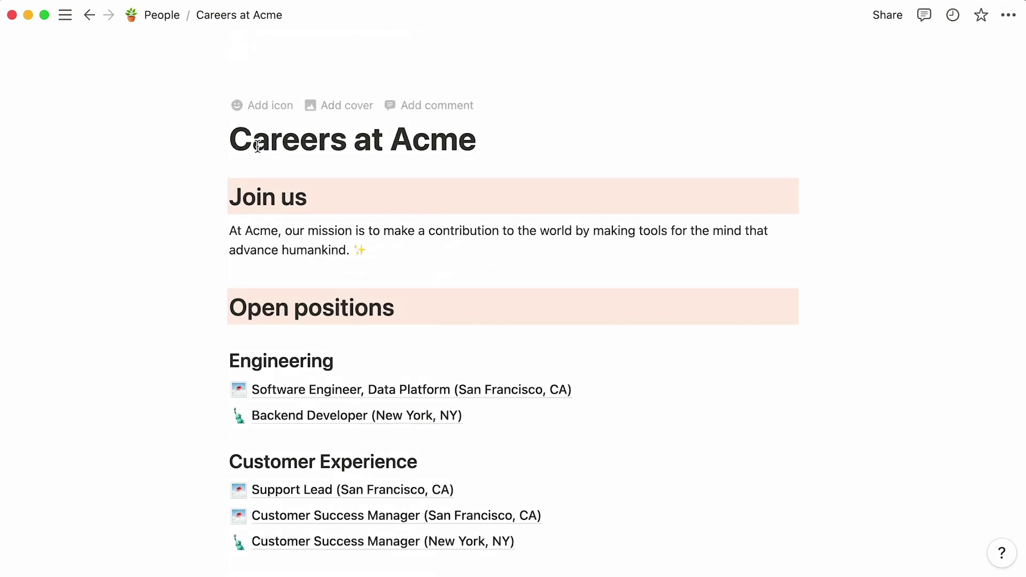
left_click(258, 106)
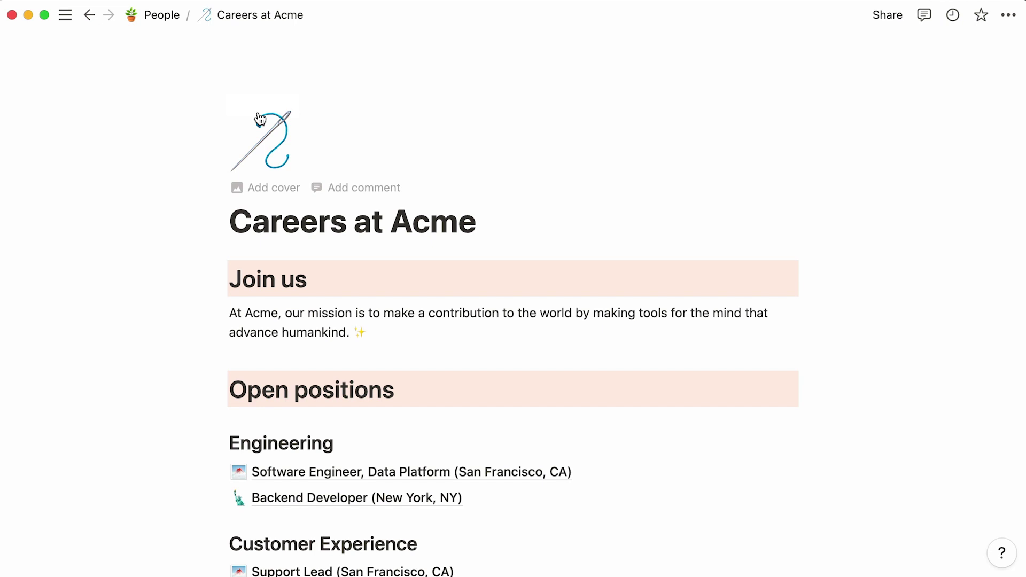
left_click(260, 118)
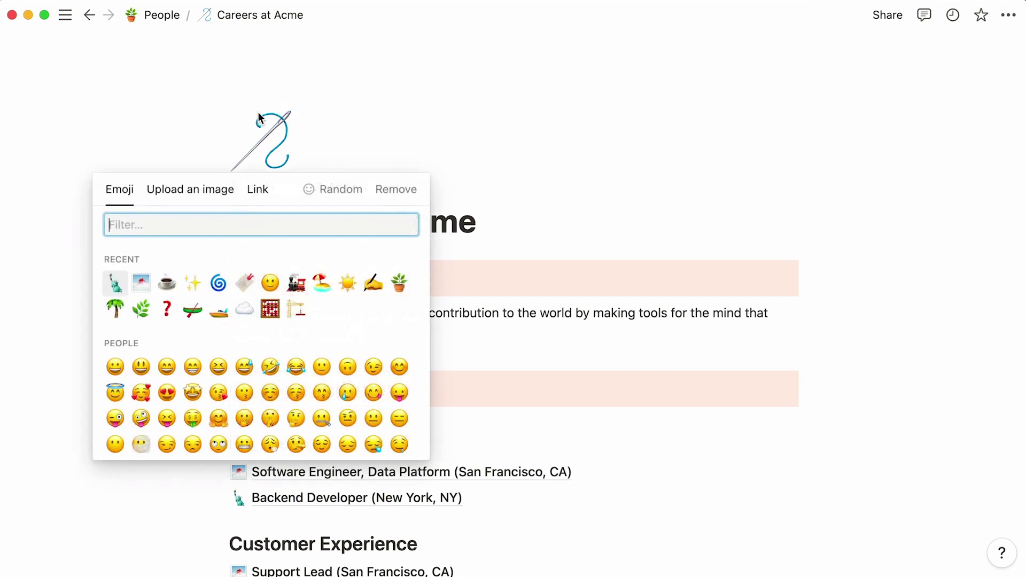
left_click(163, 200)
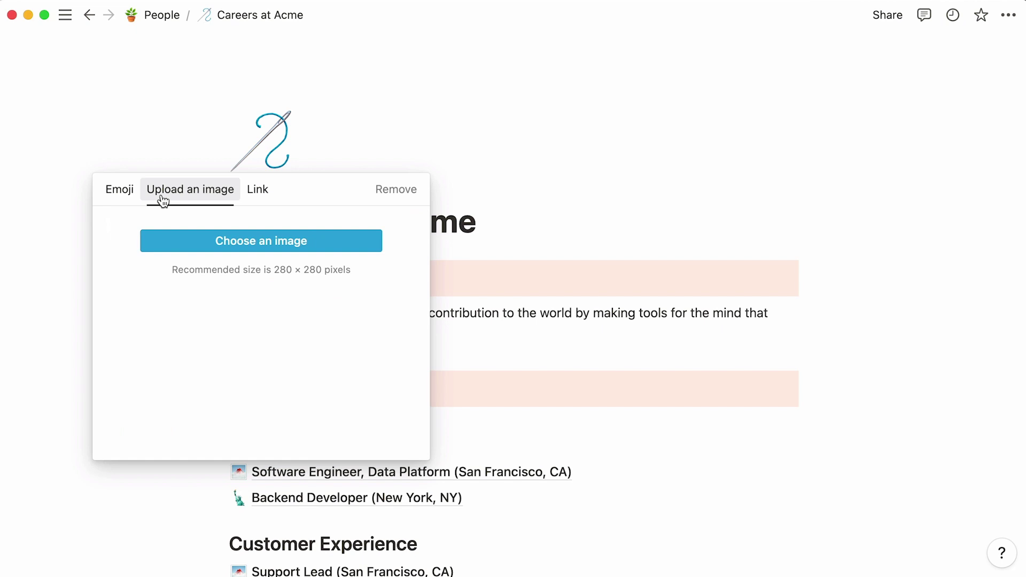
left_click(186, 246)
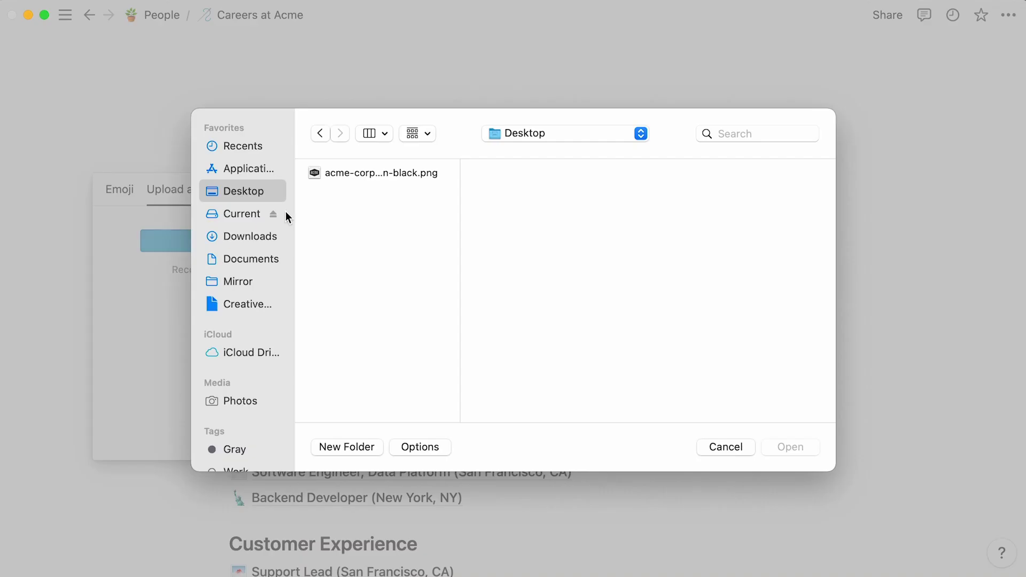
double_click(389, 175)
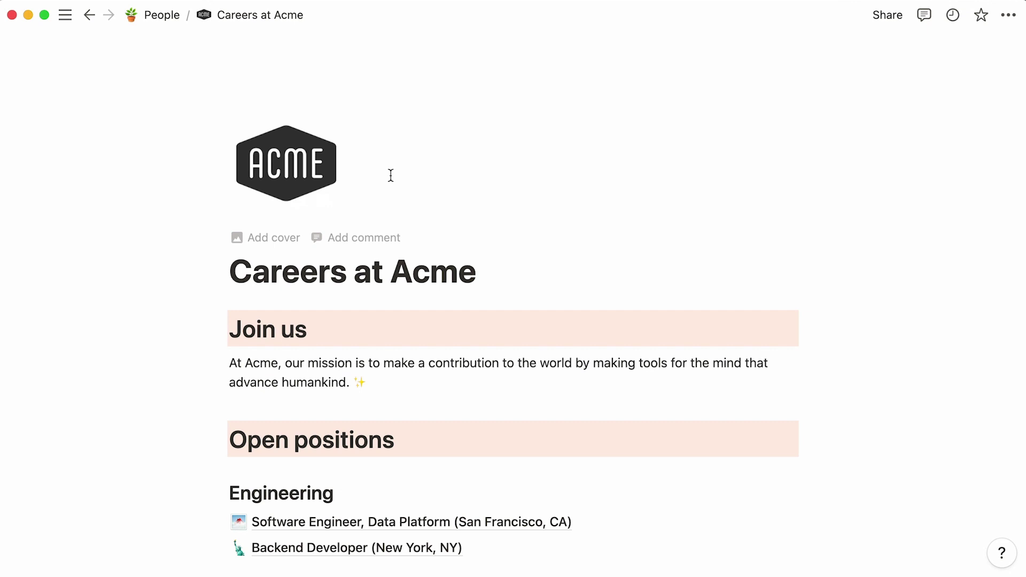
left_click(251, 239)
mouse_move(652, 144)
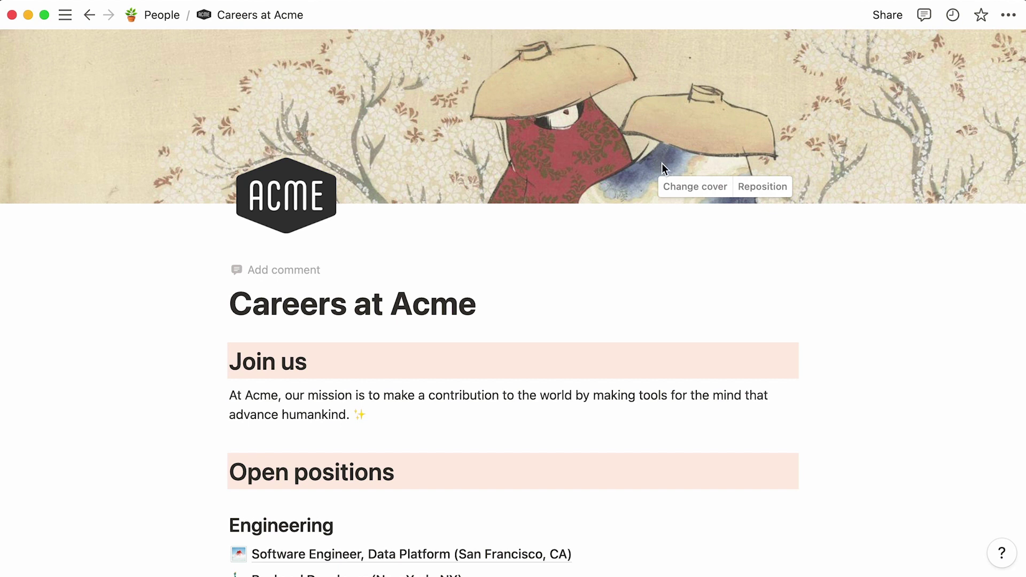
Upload Acme.png, a line drawing of four people, as the Careers at Acme cover.
left_click(669, 190)
left_click(558, 216)
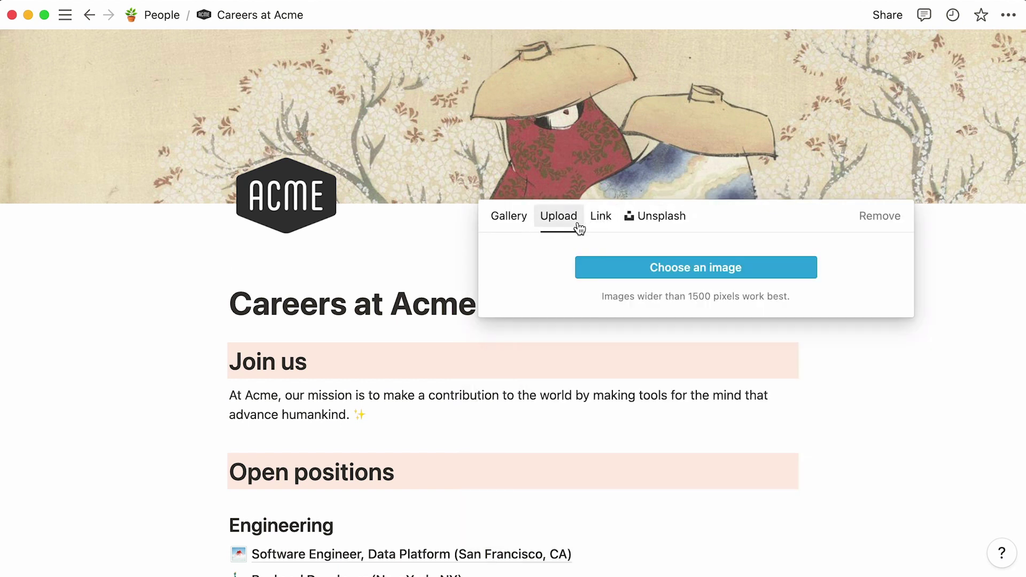
left_click(604, 269)
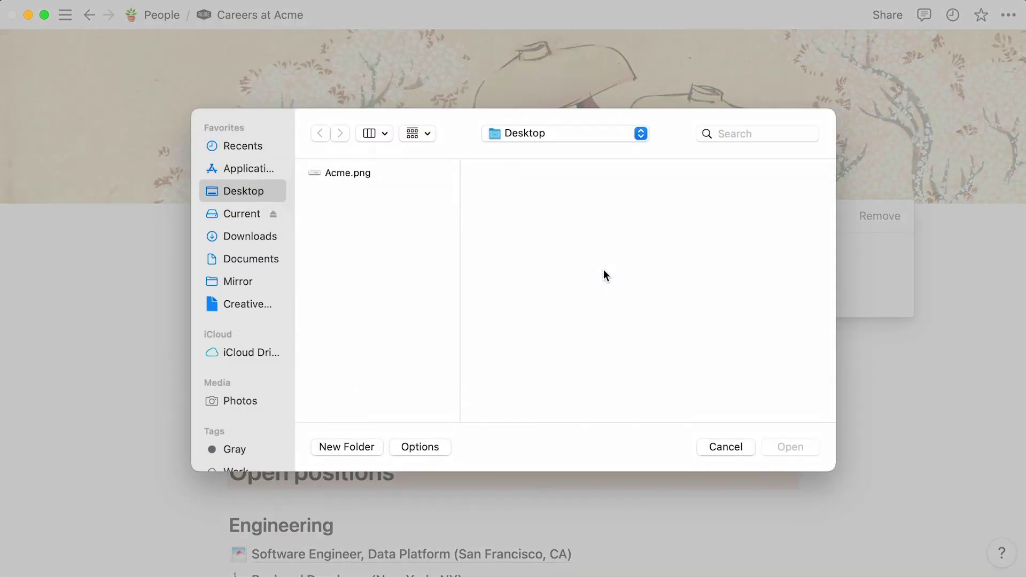
double_click(394, 172)
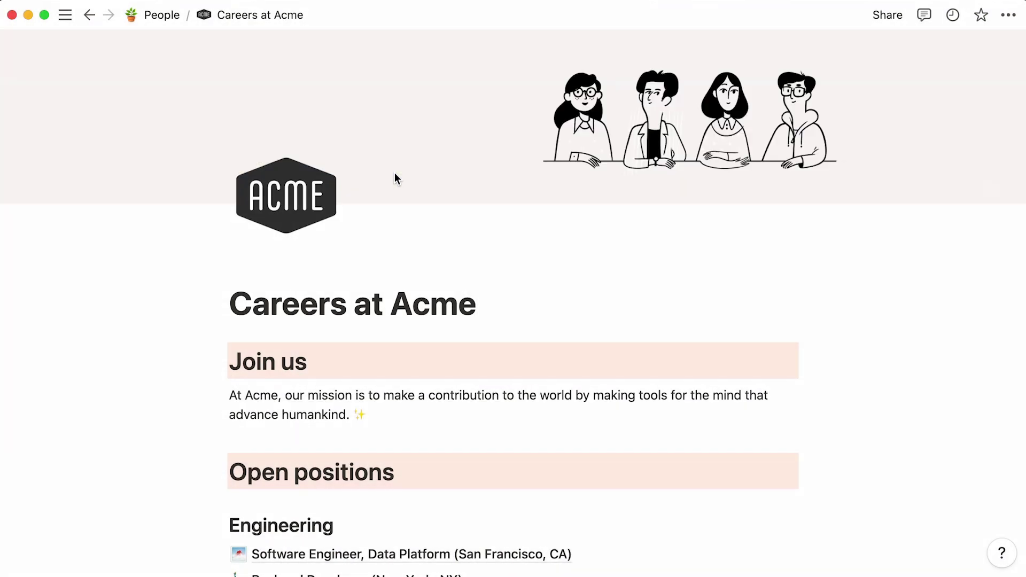
scroll(109, 294, "down", 3)
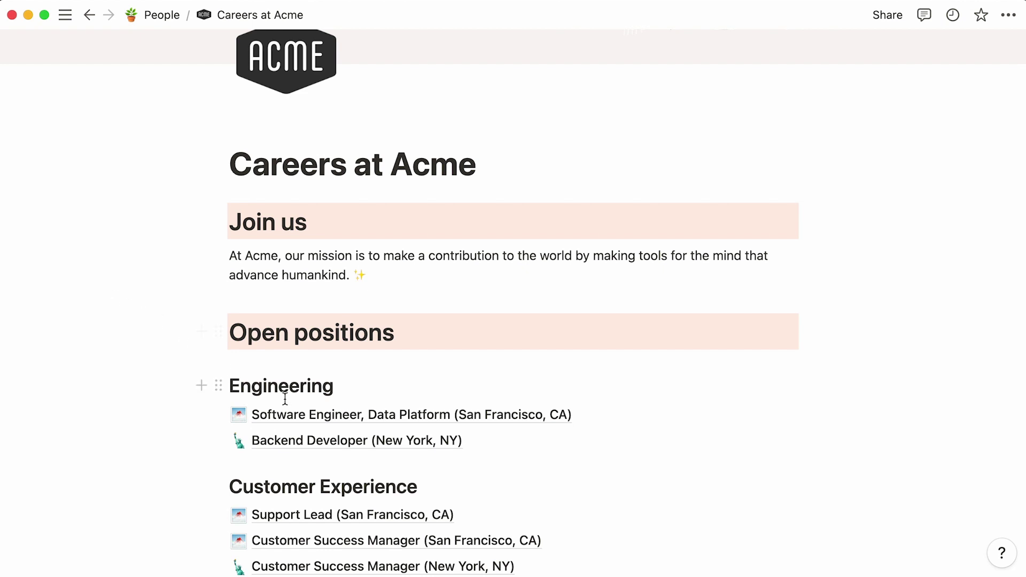
On the Software Engineer, Data Platform page, paste the Greenhouse job link below the illustration.
left_click(332, 425)
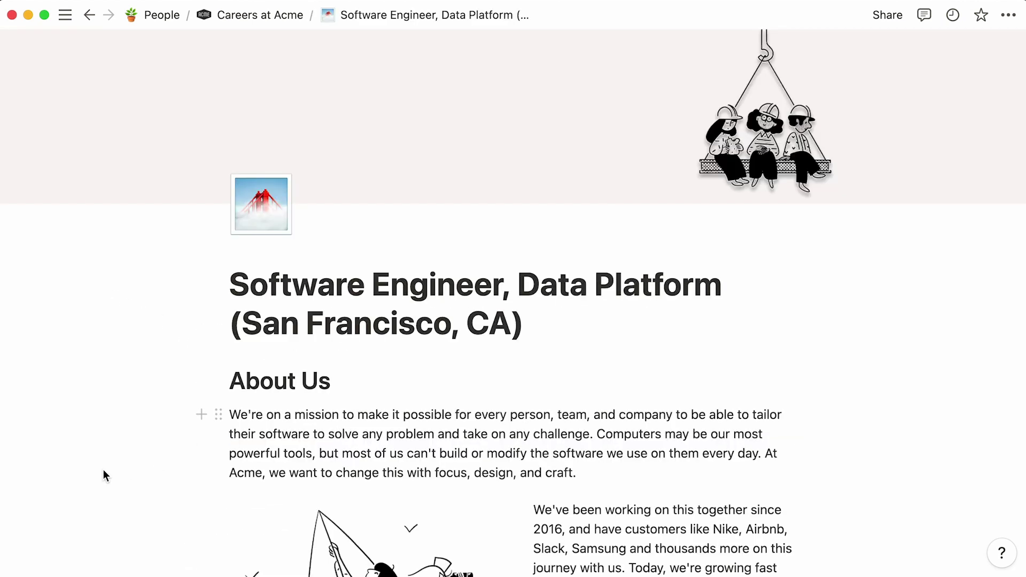
scroll(104, 474, "down", 6)
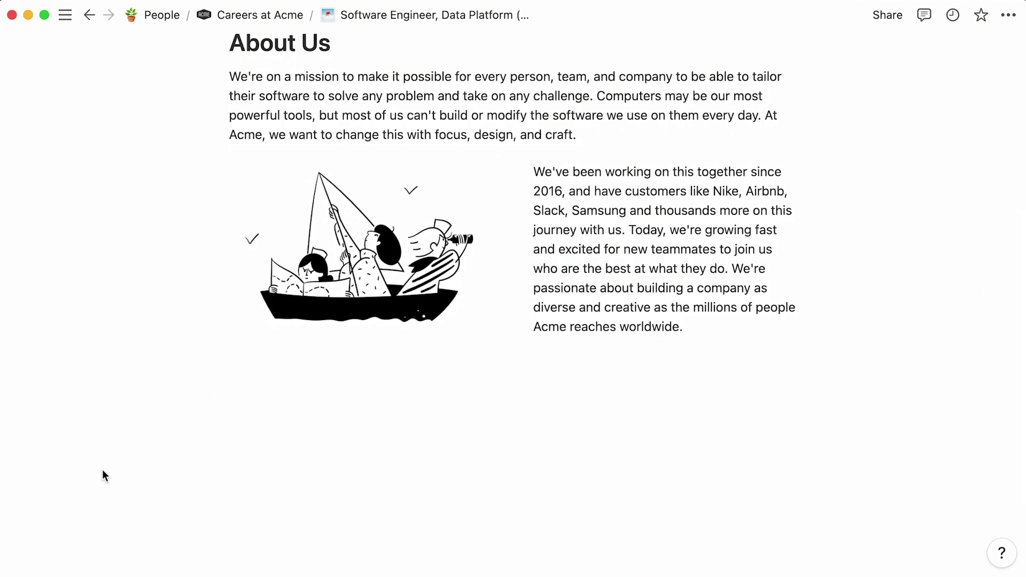
left_click(276, 379)
right_click(277, 383)
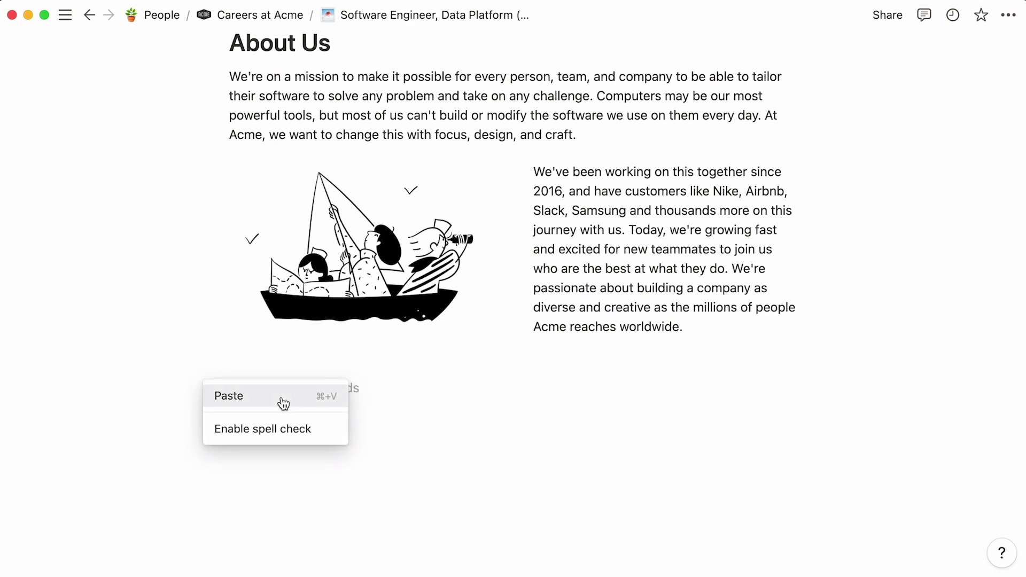
left_click(284, 397)
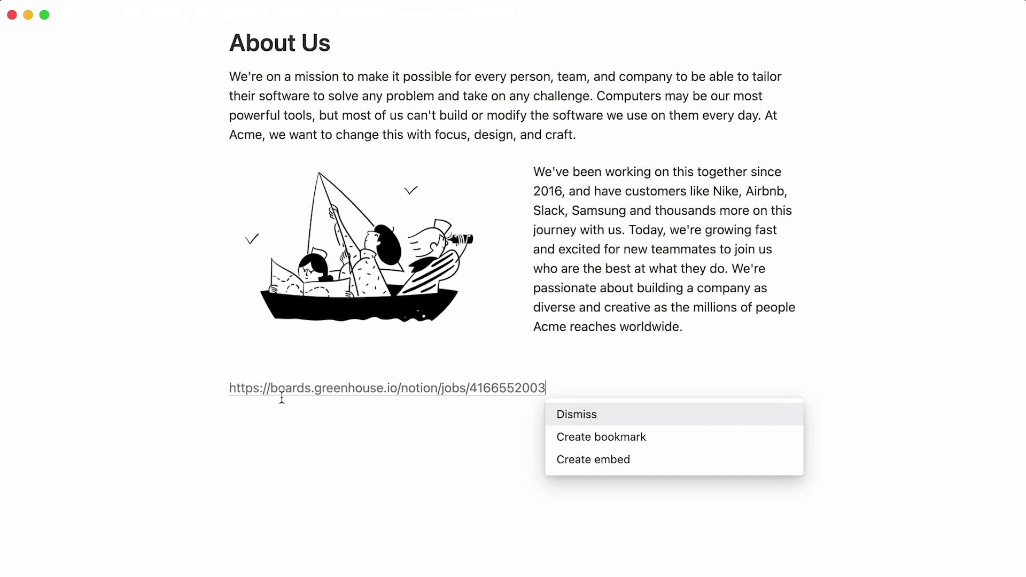
Turn the job link into an embedded job posting and make the embed taller.
left_click(665, 458)
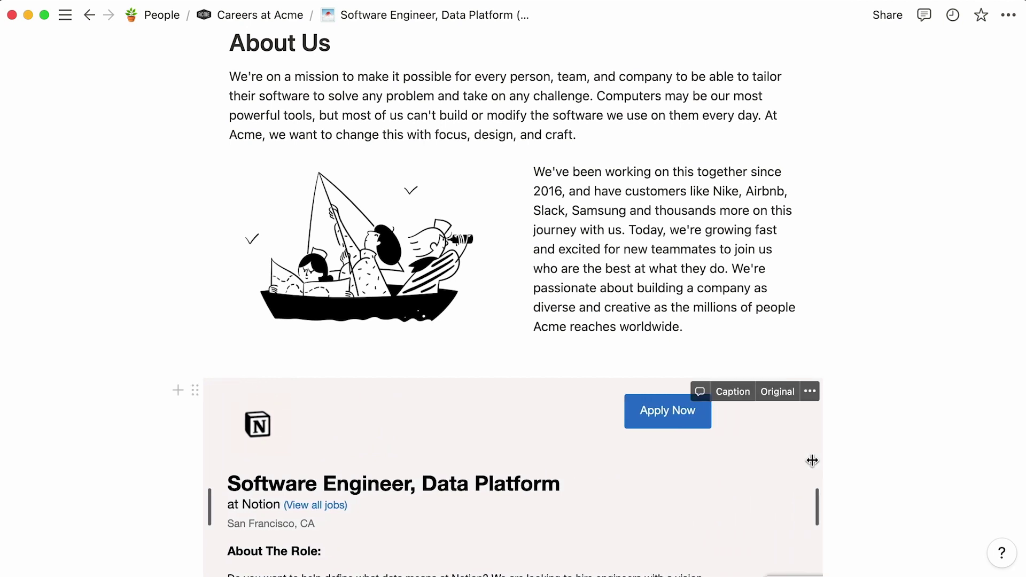
scroll(811, 461, "down", 4)
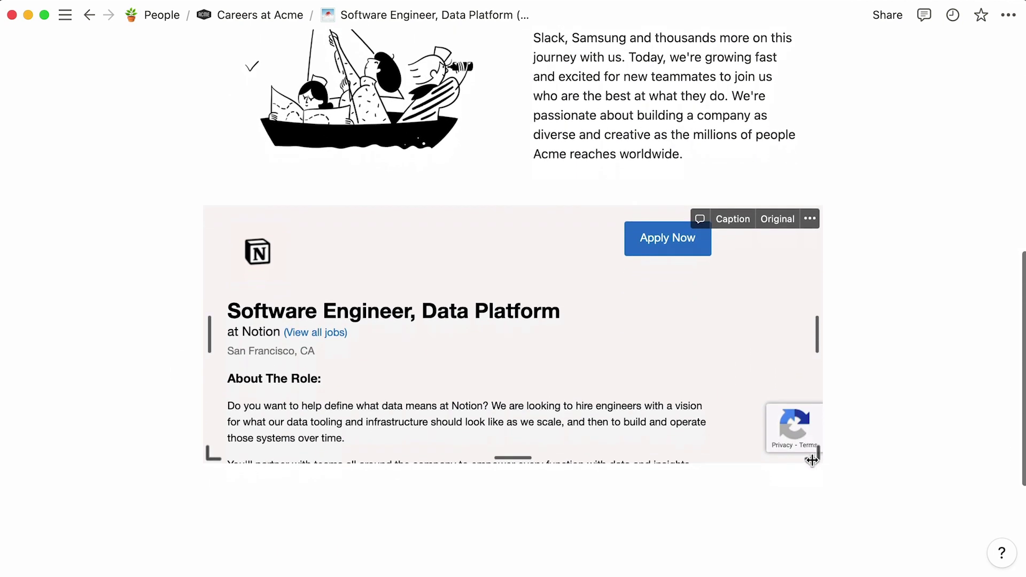
left_click_drag(812, 461, 812, 510)
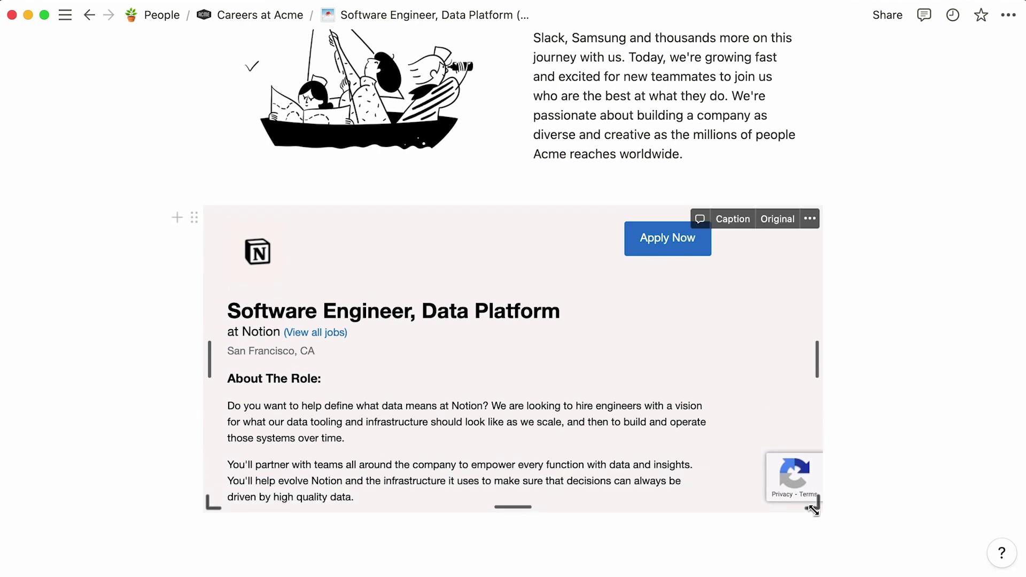
left_click(891, 439)
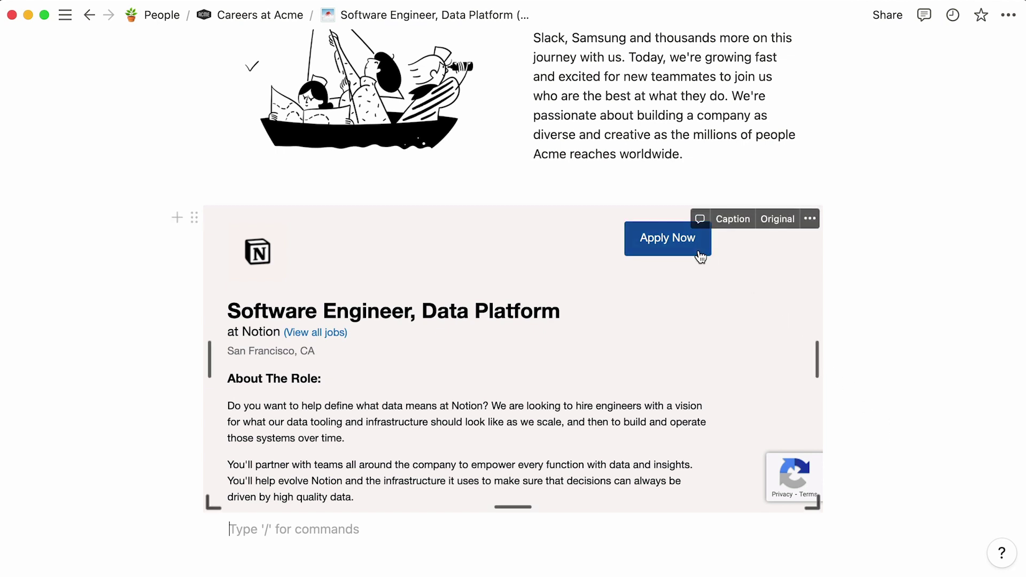
Delete the job-posting embed and paste a 'Think you're a good fit? Email us' line.
left_click(195, 218)
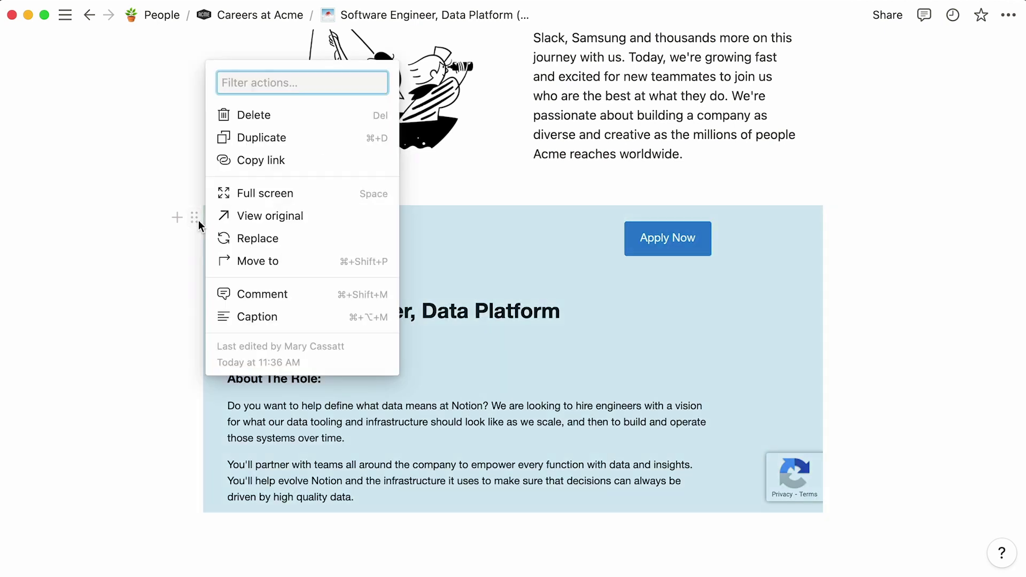
left_click(326, 117)
scroll(327, 115, "up", 5)
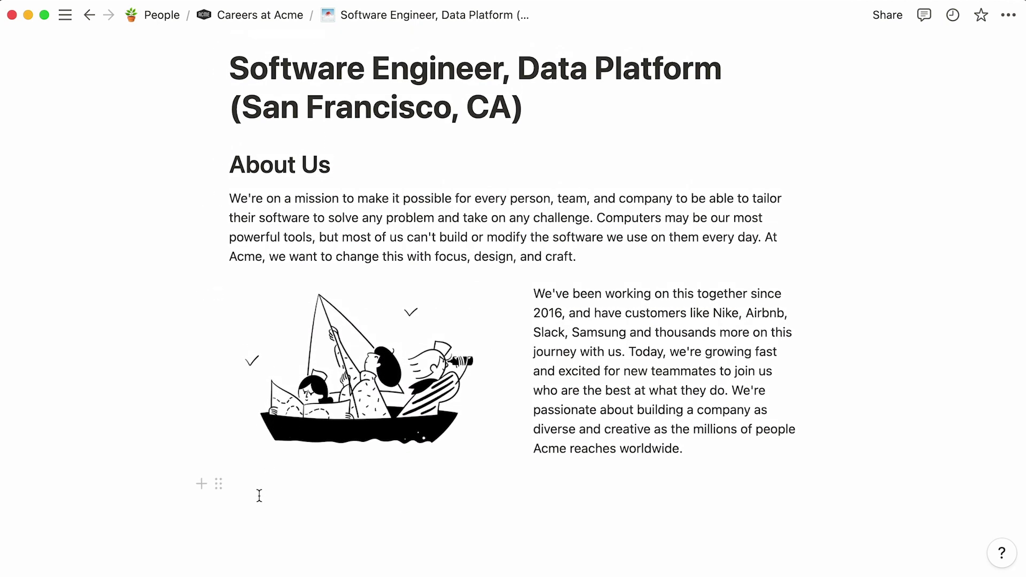
left_click(259, 494)
key("super+v")
Publish Careers at Acme to the web with search indexing on, templates off, and copy its link.
scroll(258, 496, "up", 5)
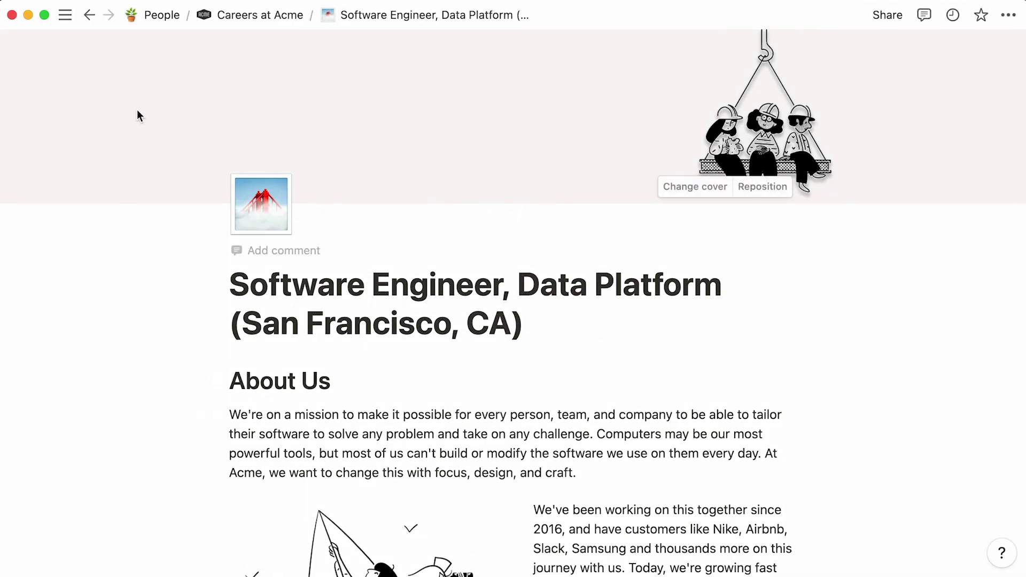
left_click(259, 16)
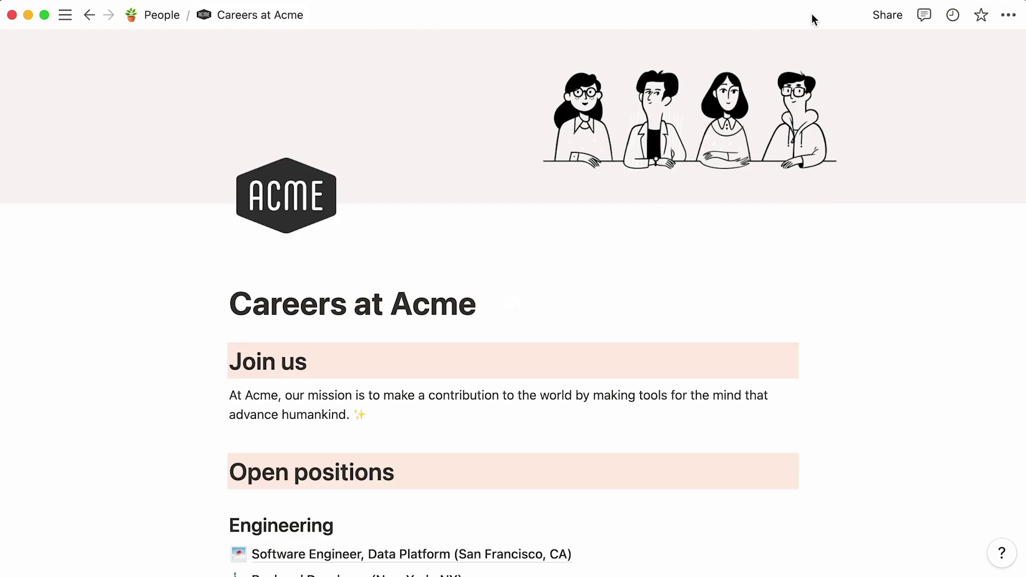
left_click(876, 22)
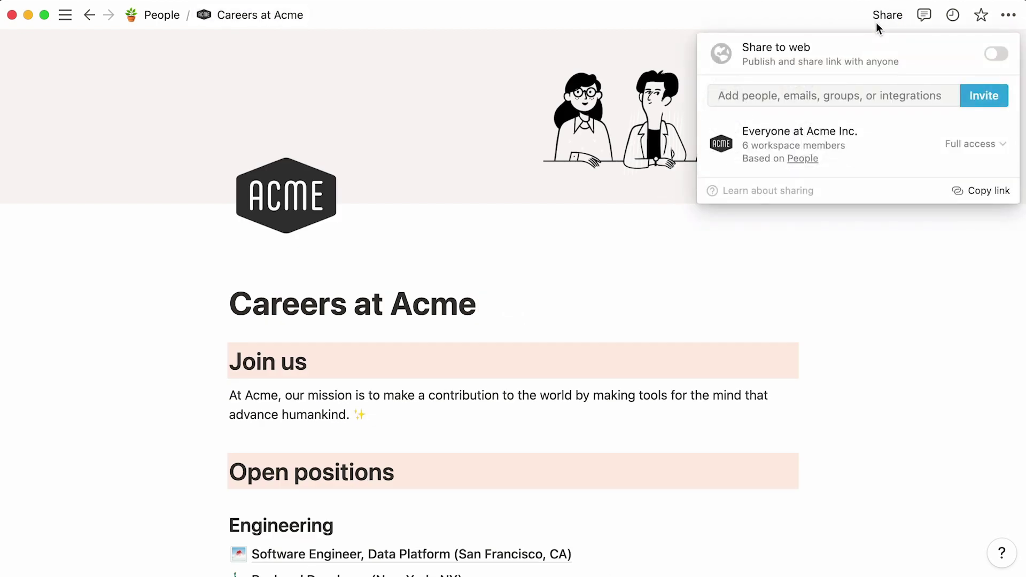
left_click(996, 55)
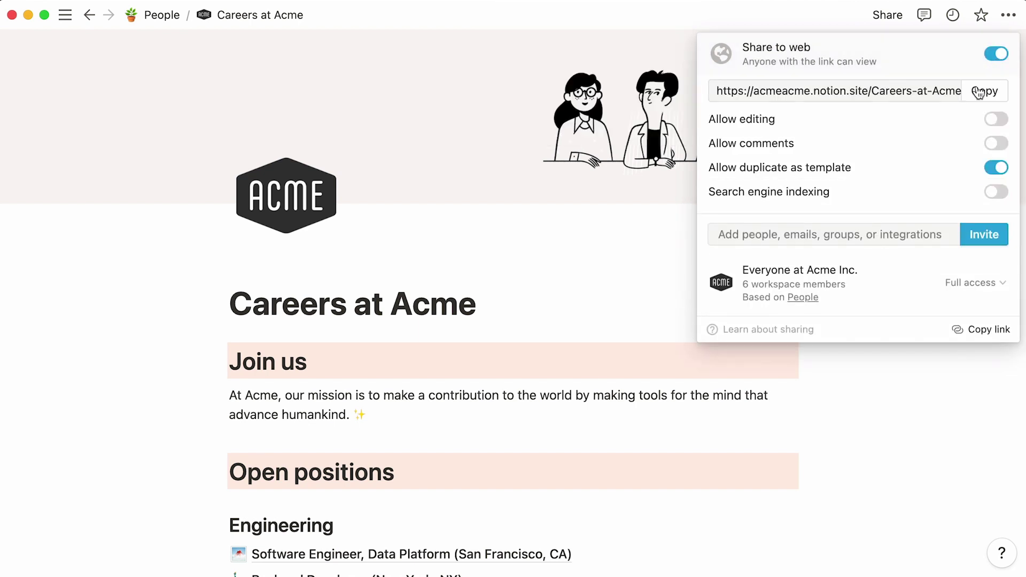
left_click(995, 169)
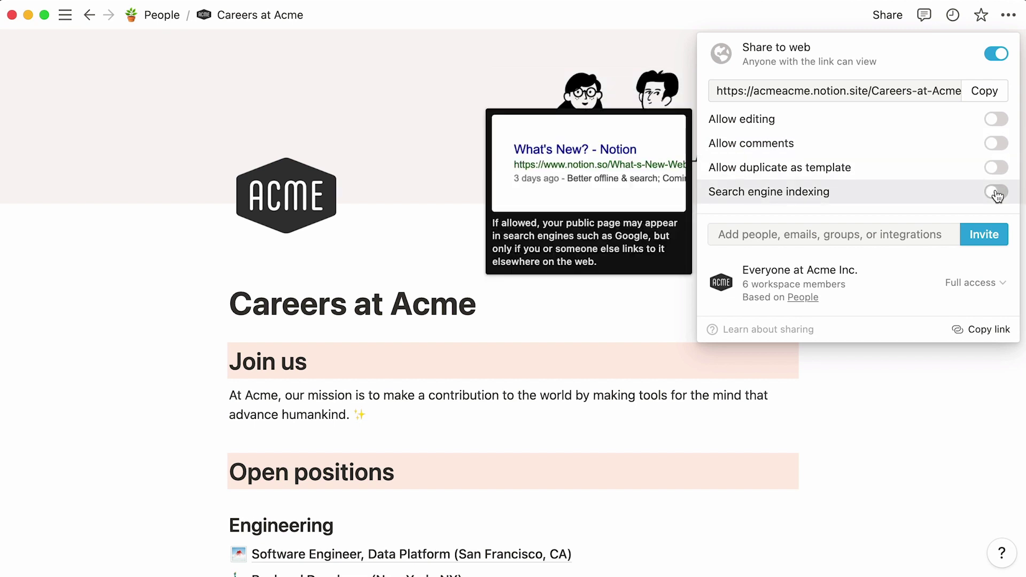
left_click(996, 192)
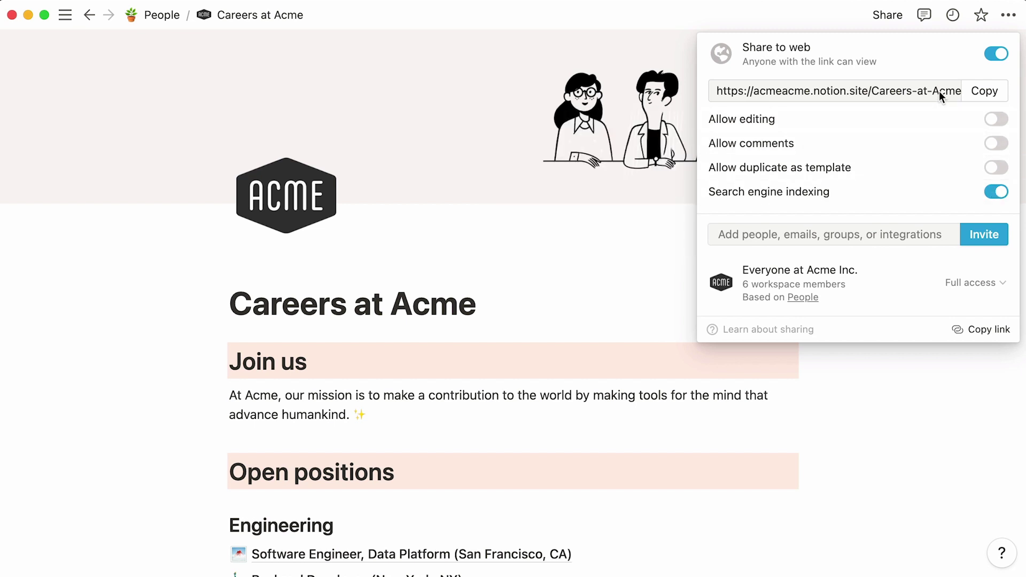
left_click(983, 95)
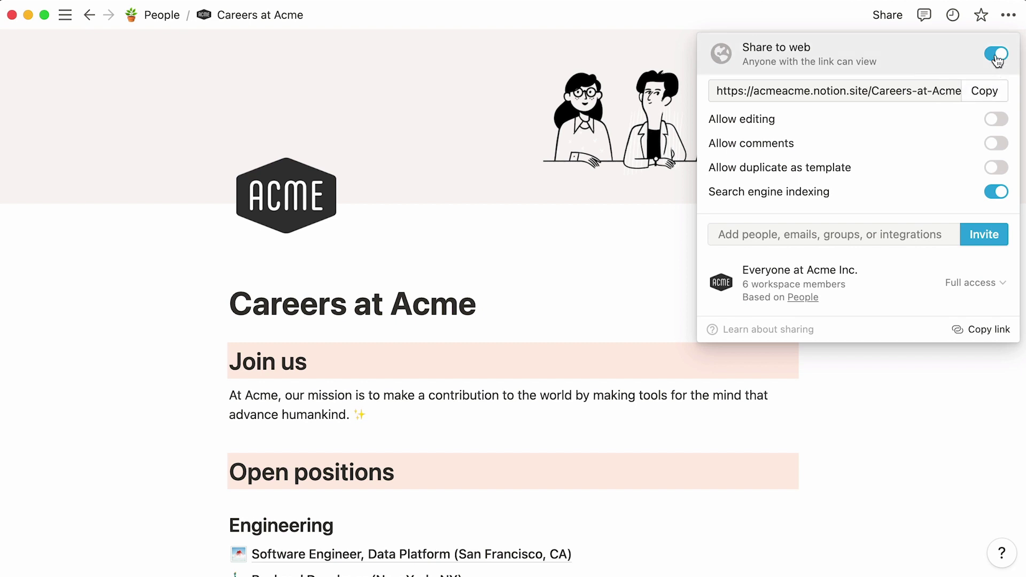
left_click(1003, 26)
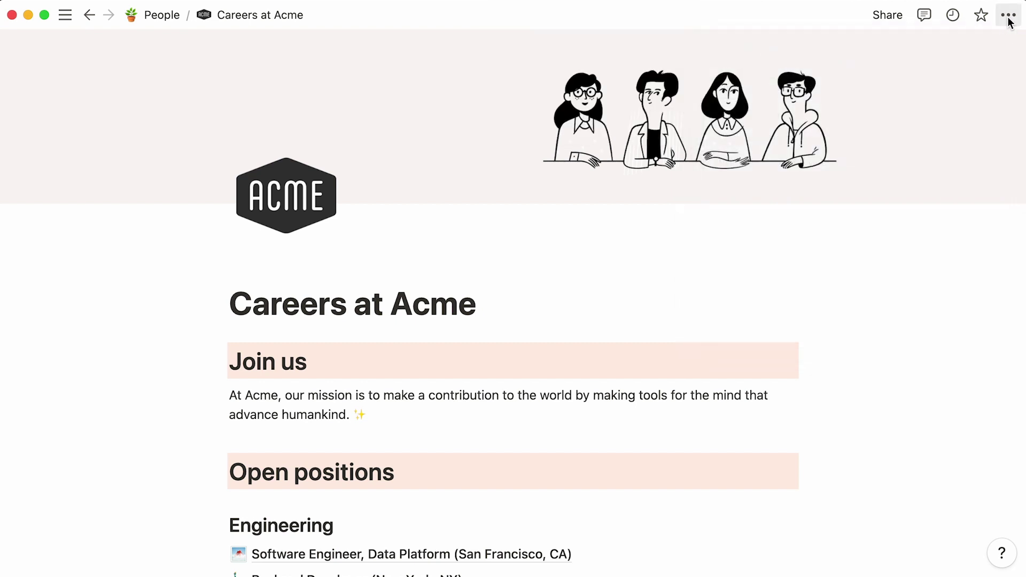
Lock the Careers at Acme page against edits.
left_click(1008, 21)
left_click(947, 209)
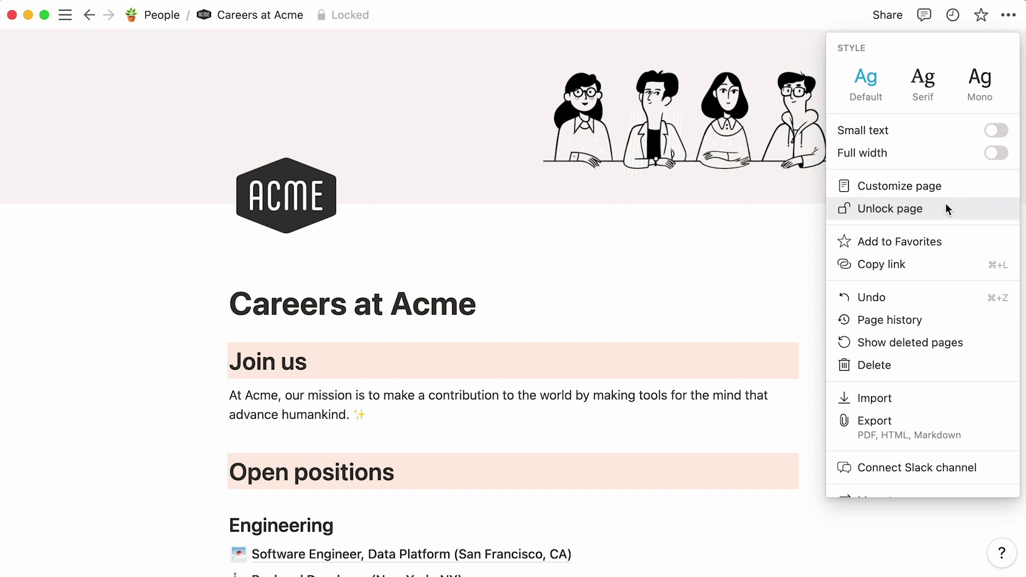
left_click(775, 240)
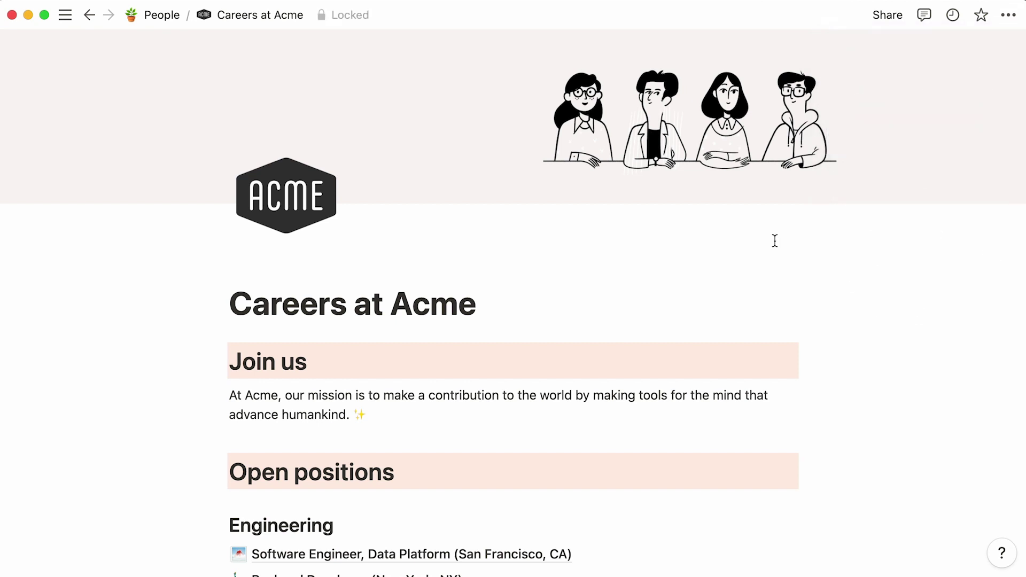
key("super+Tab")
Load the copied acmeacme.notion.site link in Safari and scroll through the published page.
right_click(332, 17)
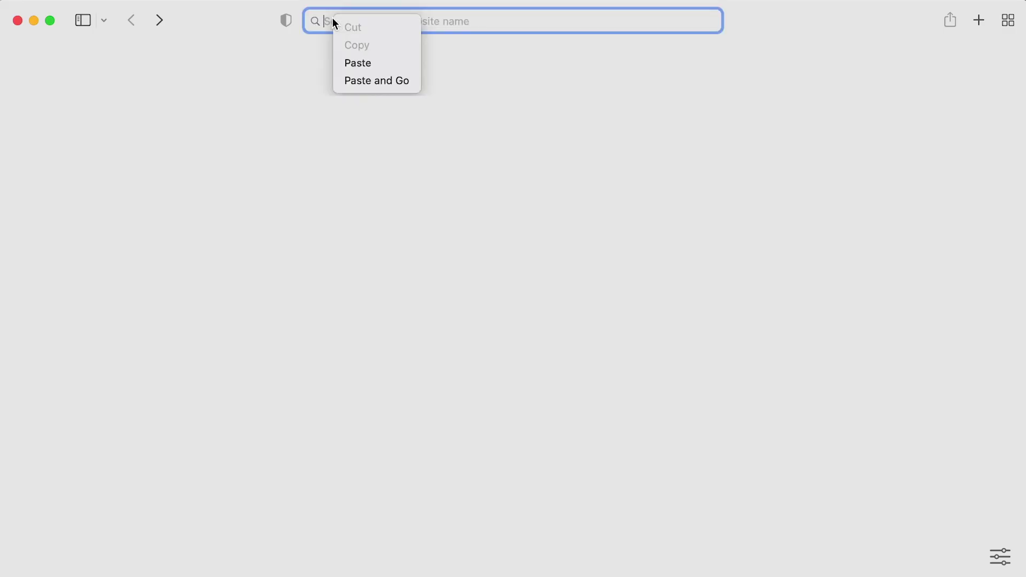
left_click(374, 80)
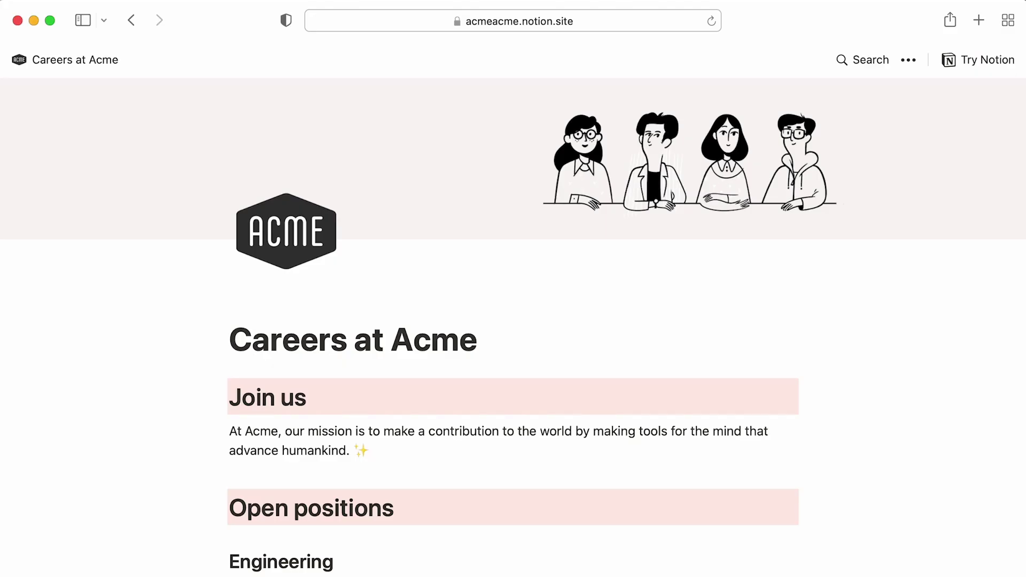
scroll(513, 326, "down", 10)
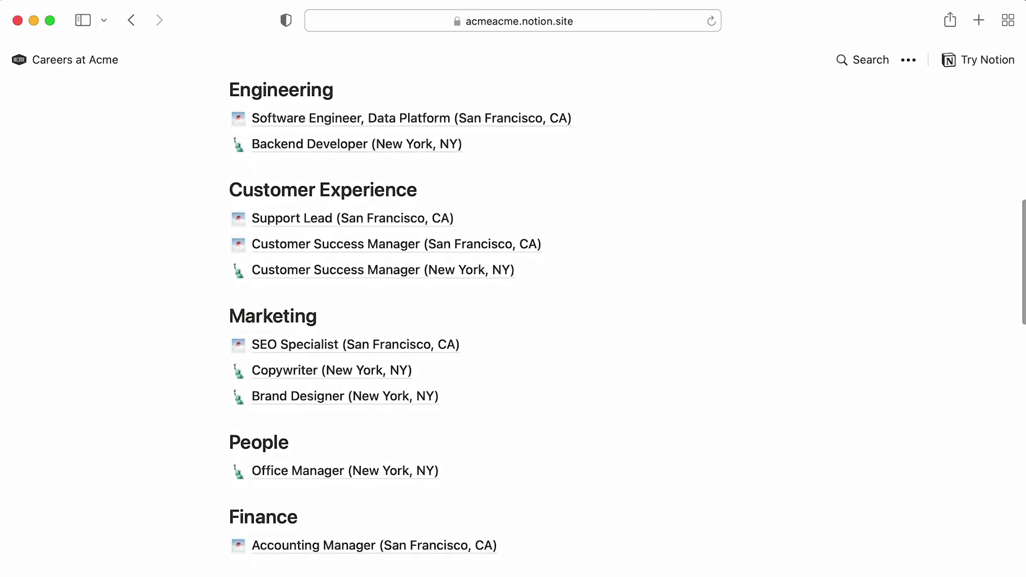
scroll(513, 326, "down", 10)
scroll(513, 326, "down", 2)
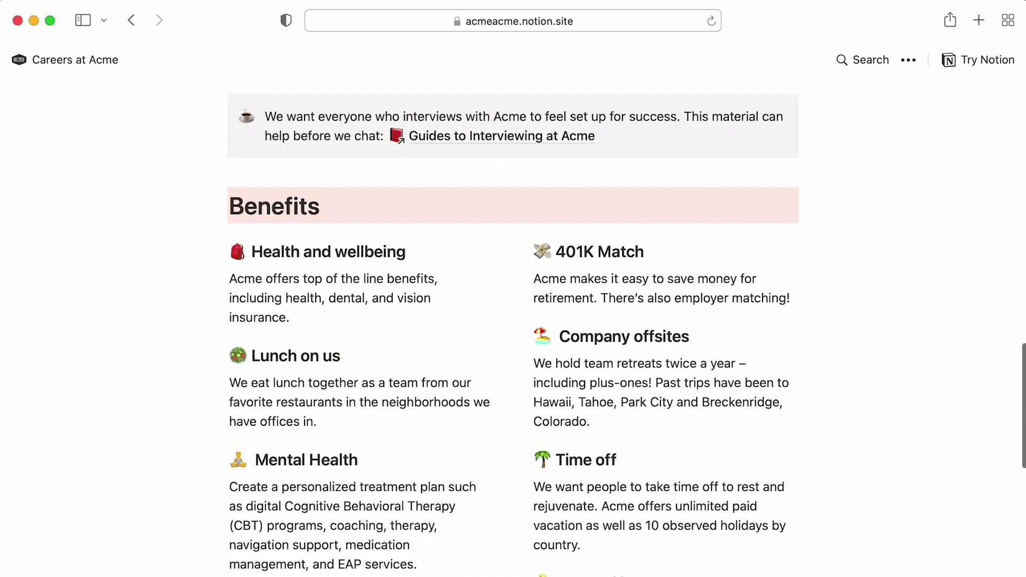
scroll(513, 326, "down", 8)
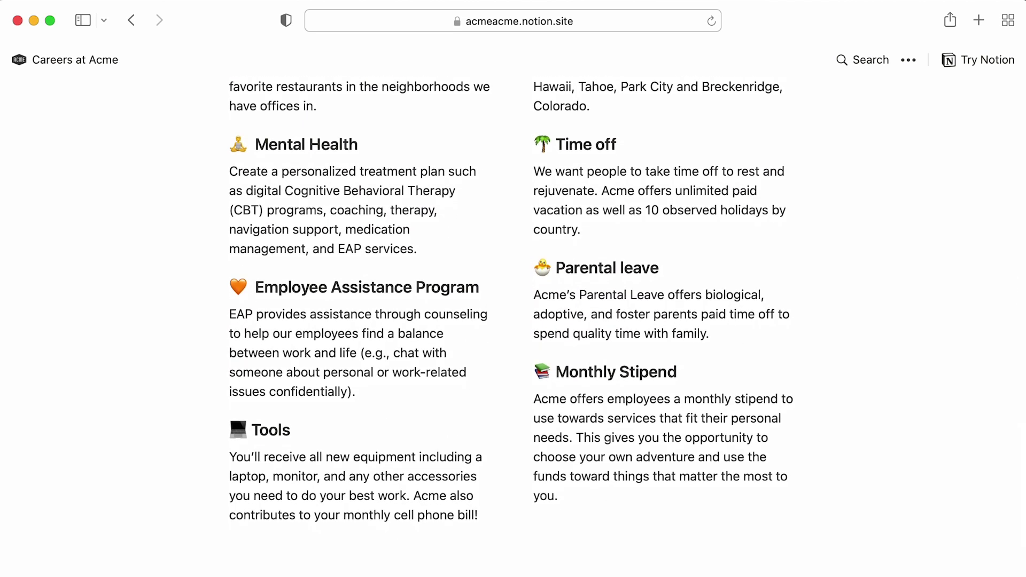
scroll(513, 326, "down", 1)
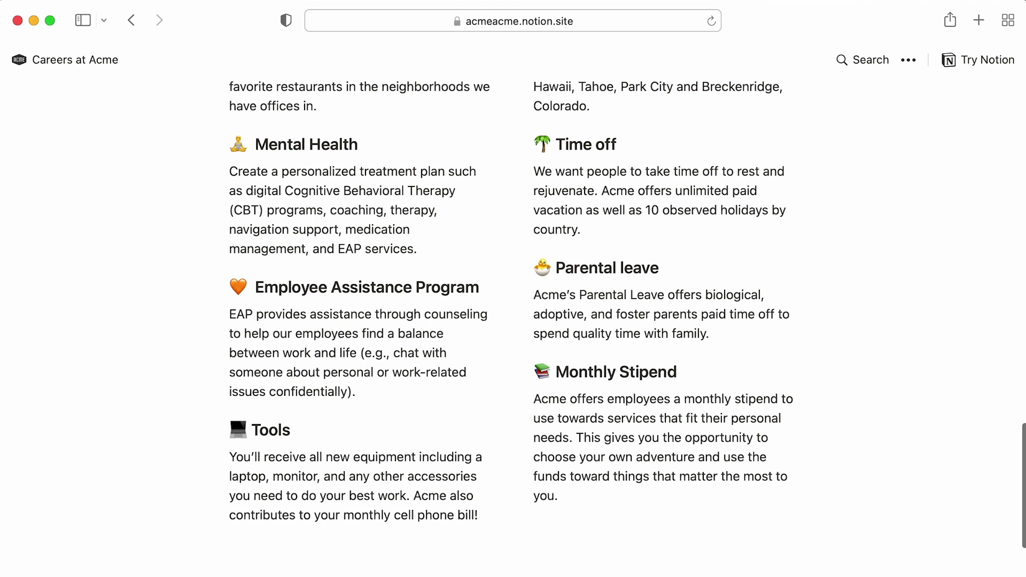
scroll(513, 326, "up", 20)
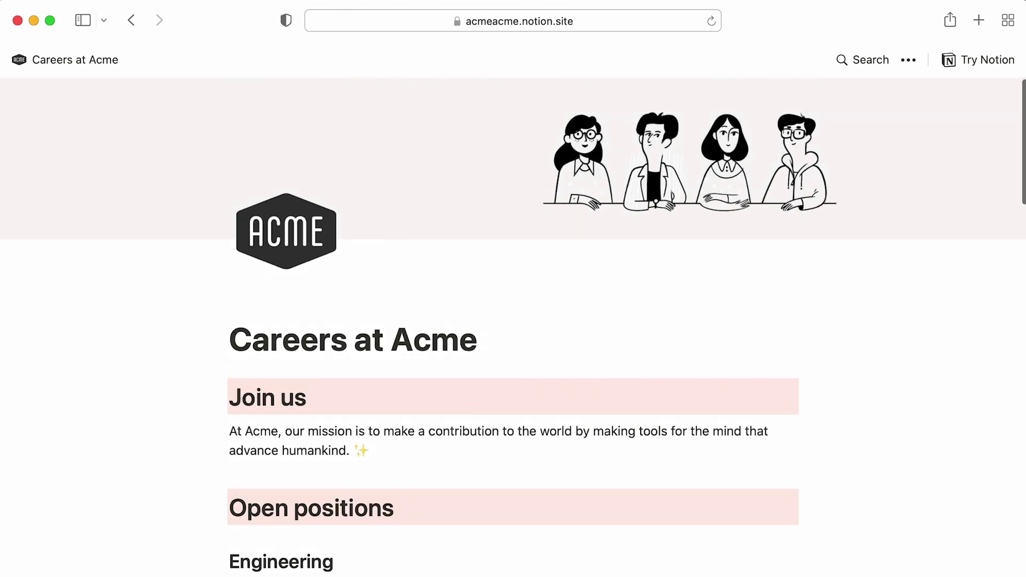